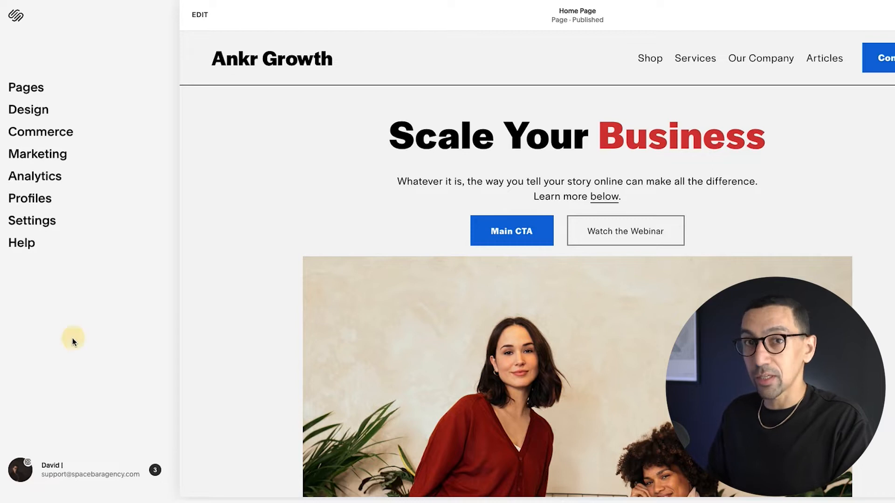
# - Set a new site-wide password under Site Availability's password-protected option and save it
pyautogui.click(32, 222)
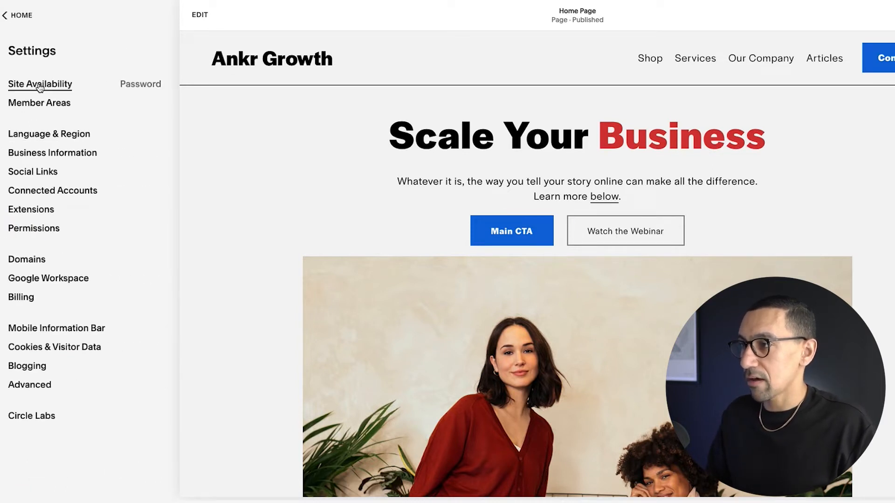
pyautogui.click(40, 86)
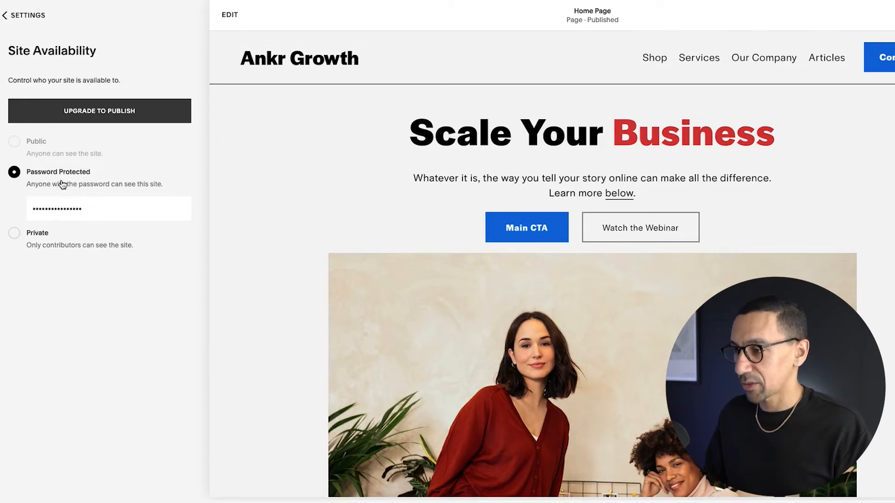
pyautogui.doubleClick(91, 209)
pyautogui.press('BackSpace')
pyautogui.write('•••••••')
pyautogui.click(110, 365)
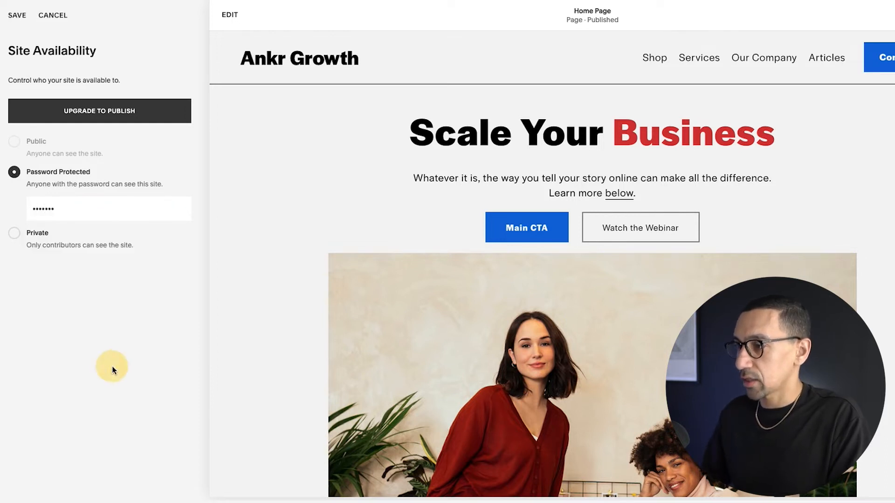
pyautogui.click(17, 18)
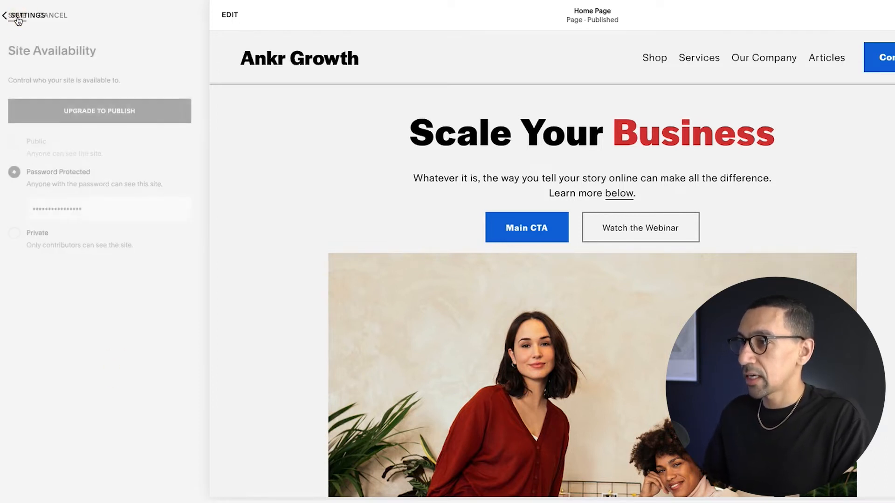
# - Open the Lock Screen design's branding settings and enter the text brand name 'Ankr Growth'
pyautogui.click(18, 19)
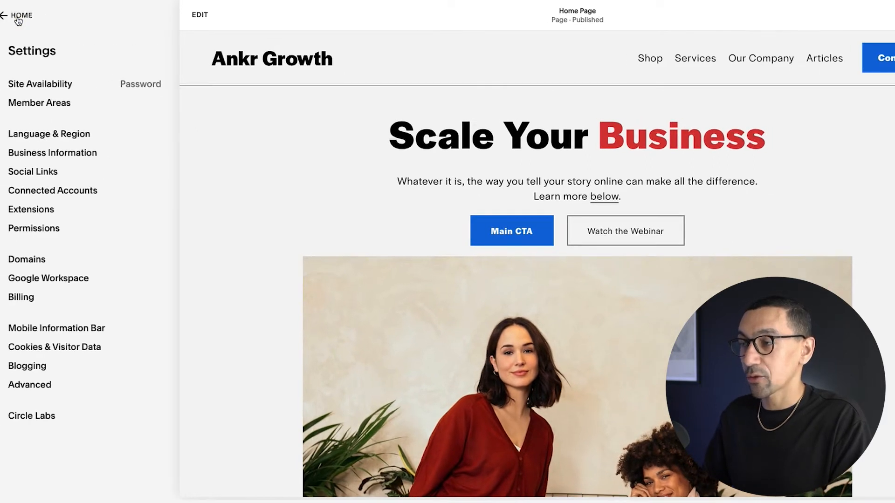
pyautogui.click(17, 19)
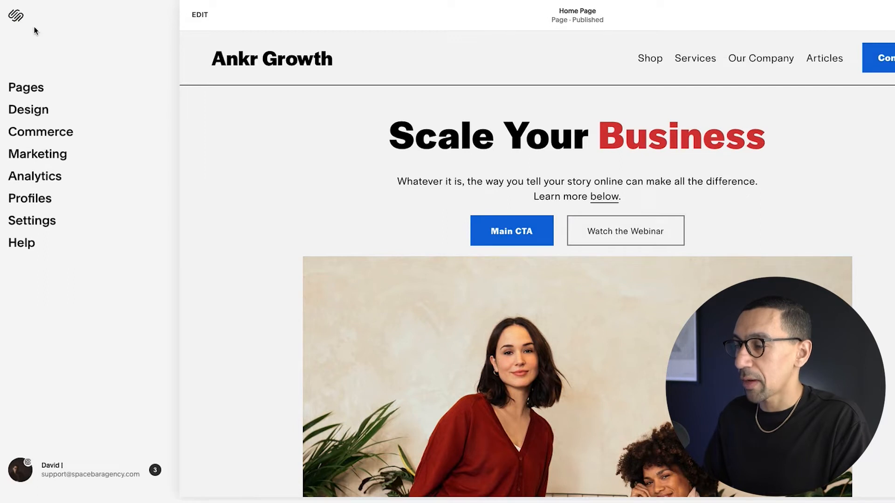
pyautogui.click(39, 112)
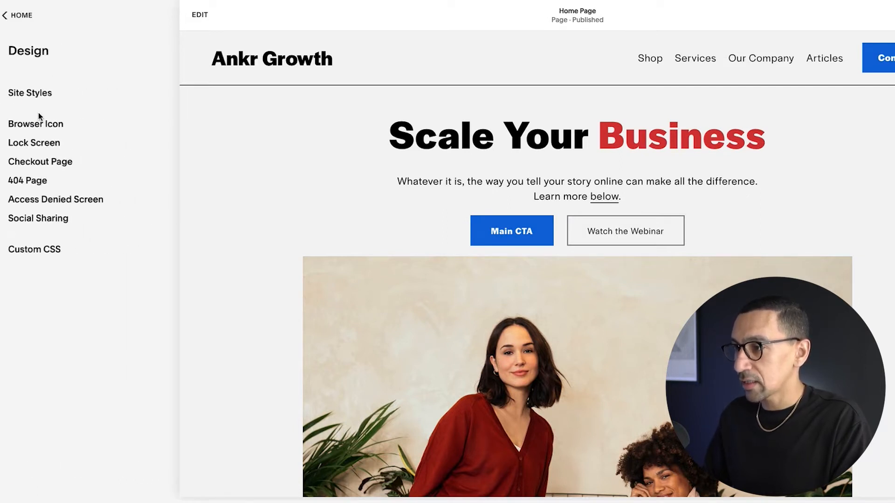
pyautogui.click(42, 144)
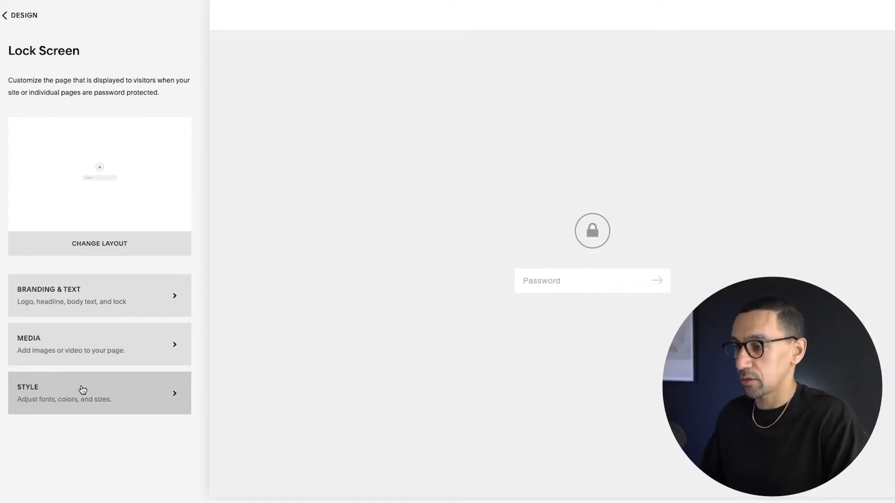
pyautogui.click(107, 295)
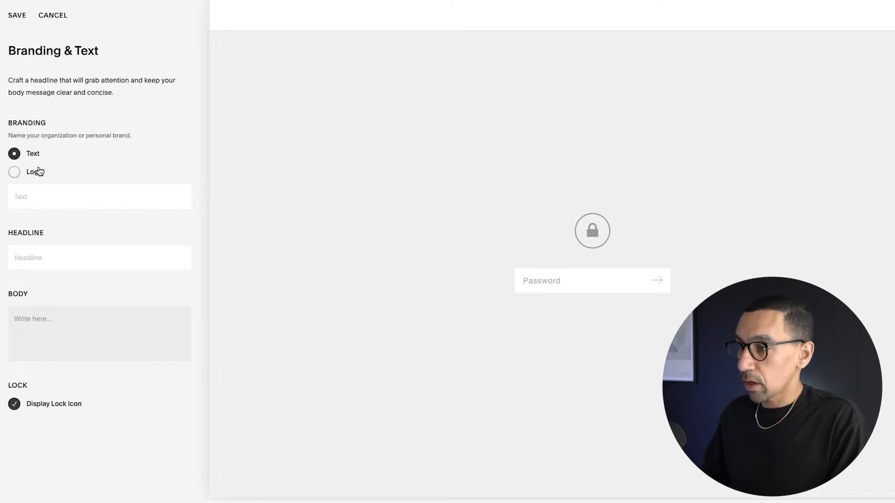
pyautogui.click(30, 174)
pyautogui.click(34, 154)
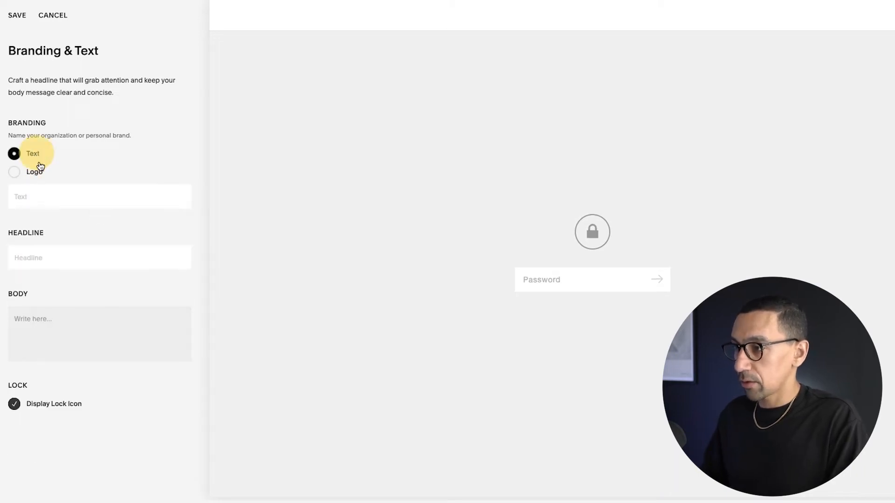
pyautogui.write('Ankr')
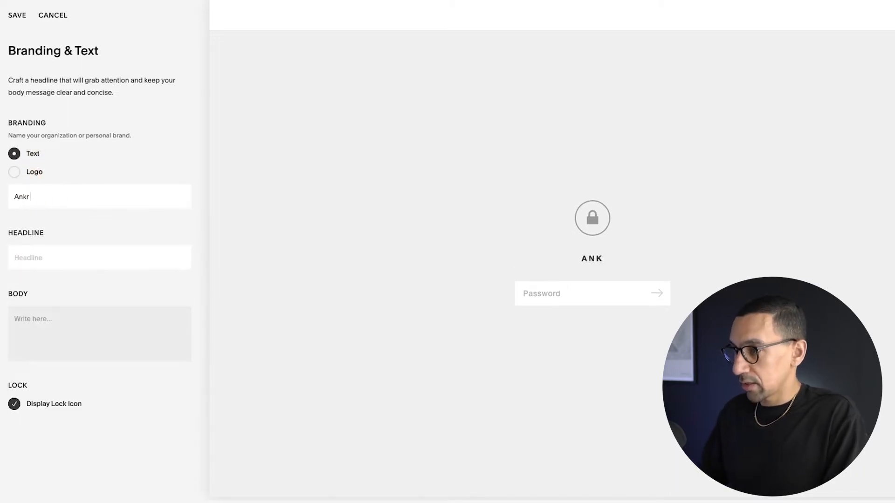
pyautogui.write(' Growth')
# - Enter the headline 'Gain Access Now' and the body text 'Lorem ipsum!!!'
pyautogui.click(51, 259)
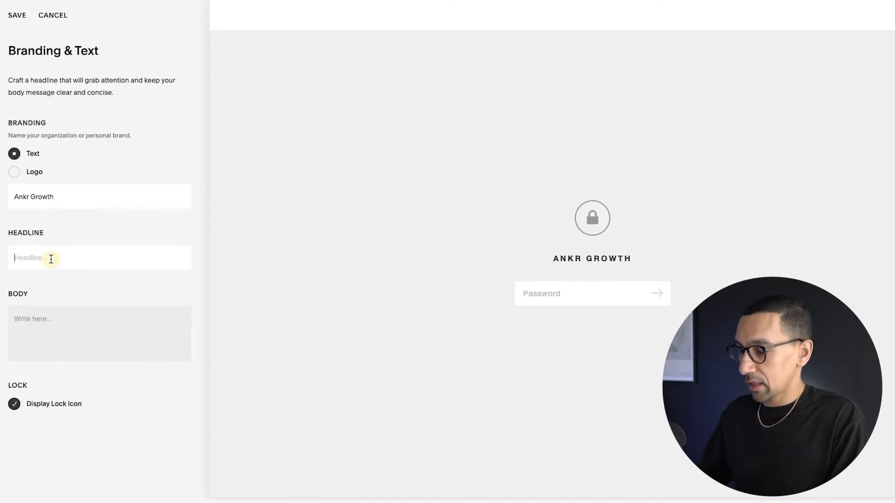
pyautogui.write('Gain Ac')
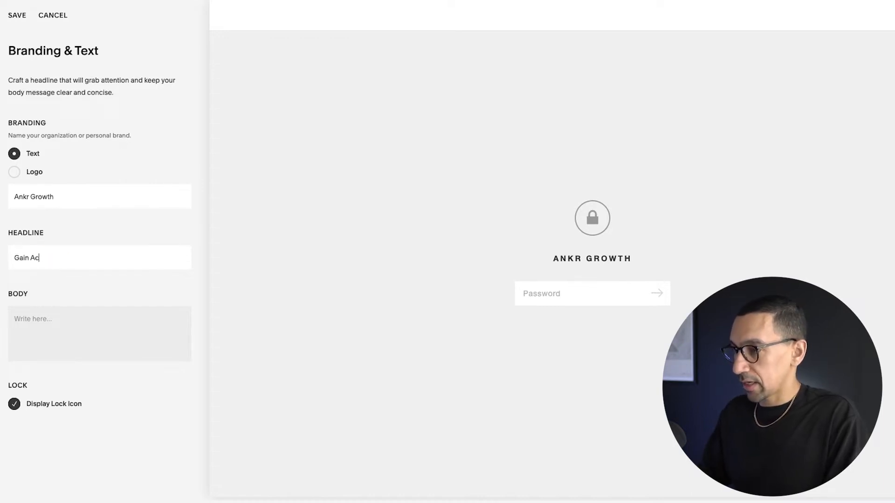
pyautogui.write('cess Now')
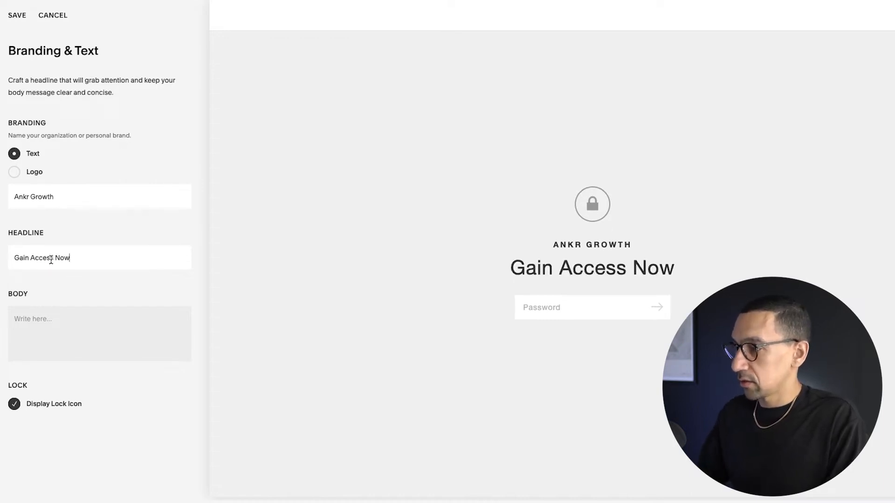
pyautogui.click(54, 331)
pyautogui.write('Lorem ipsum!!!')
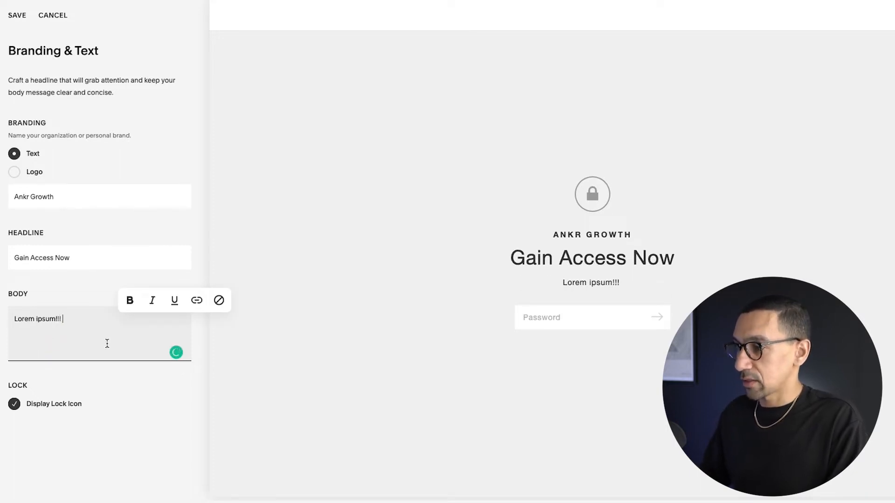
# - Toggle the lock icon display off and back on, then save the branding and text changes
pyautogui.click(50, 405)
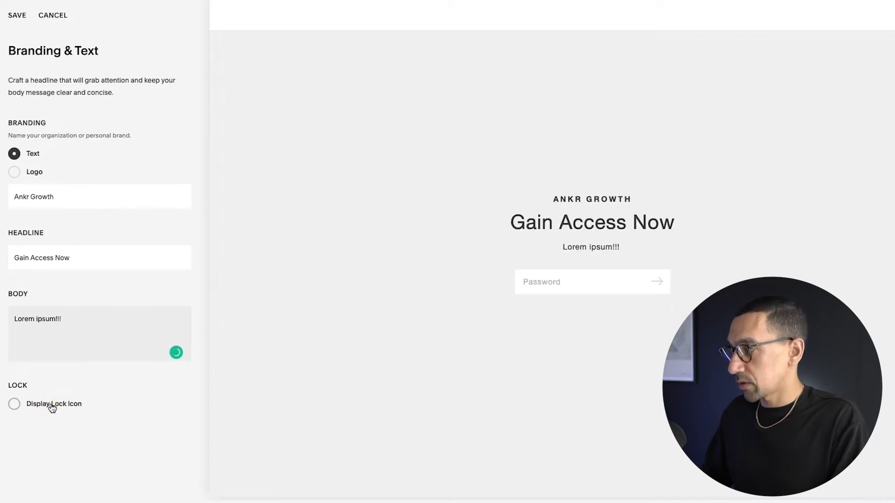
pyautogui.click(51, 406)
pyautogui.click(51, 407)
pyautogui.click(53, 406)
pyautogui.click(18, 15)
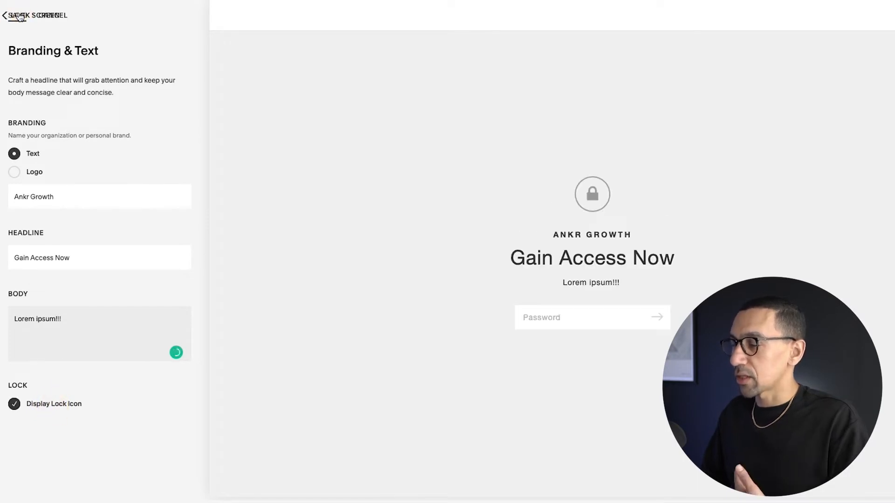
pyautogui.click(20, 16)
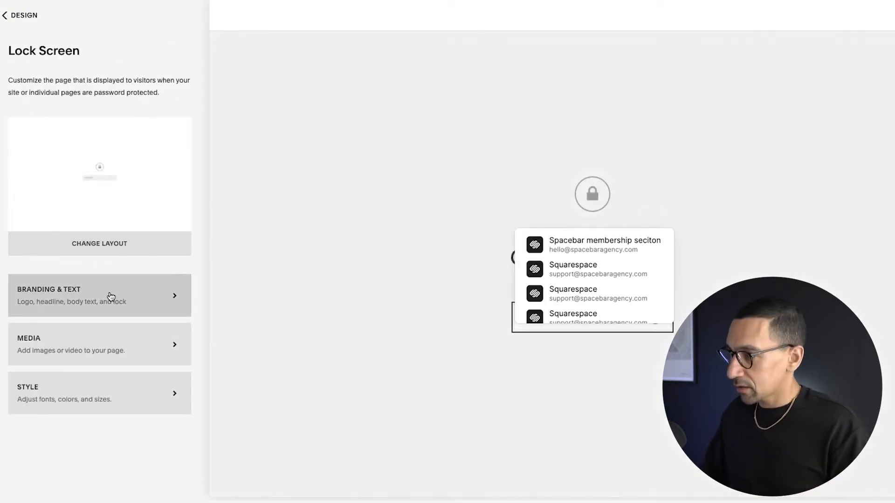
# - Preview the Images, Video and None background media options for the lock screen
pyautogui.click(120, 345)
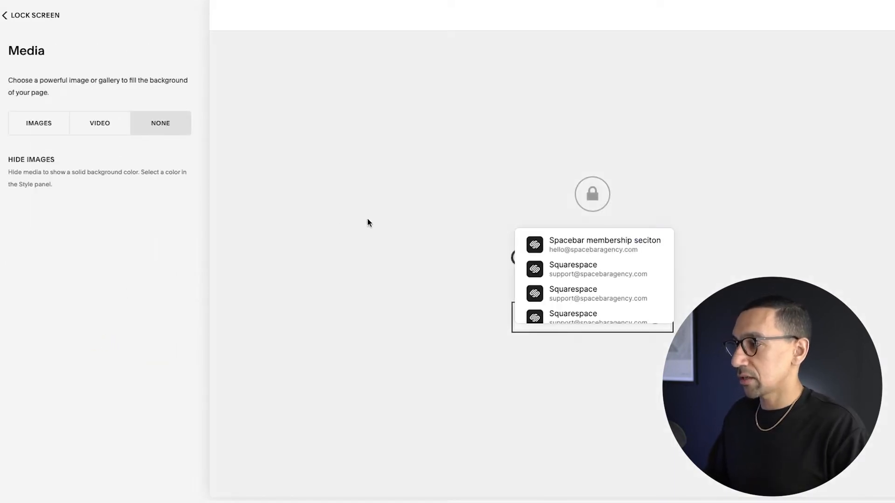
pyautogui.click(39, 123)
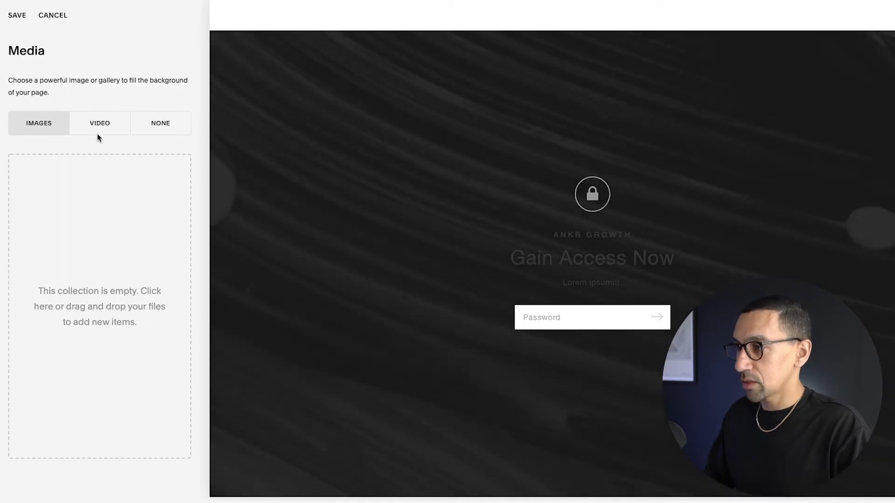
pyautogui.click(98, 135)
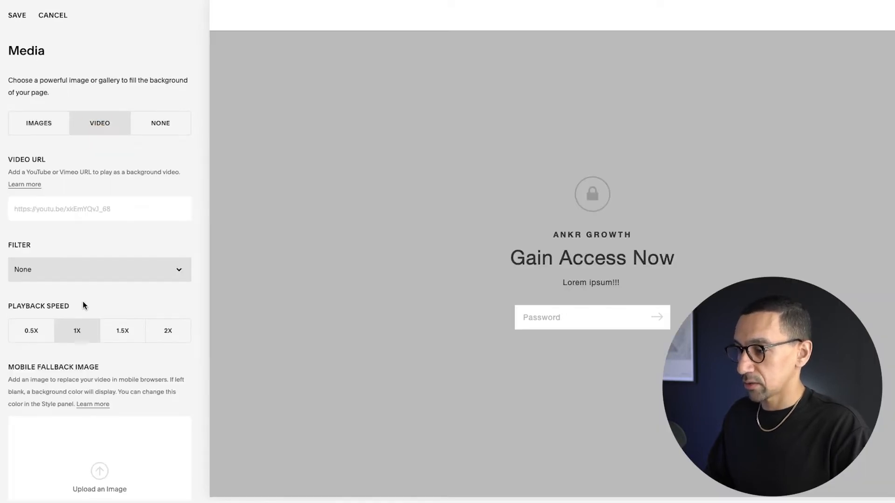
pyautogui.scroll(-3, 83, 301)
pyautogui.click(148, 57)
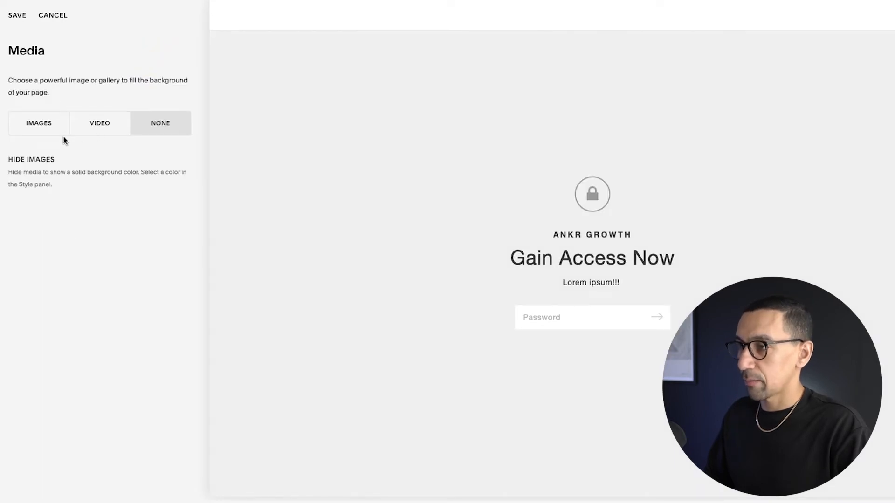
# - Add the snowy mountain peaks free image as the lock screen background
pyautogui.click(38, 130)
pyautogui.click(85, 252)
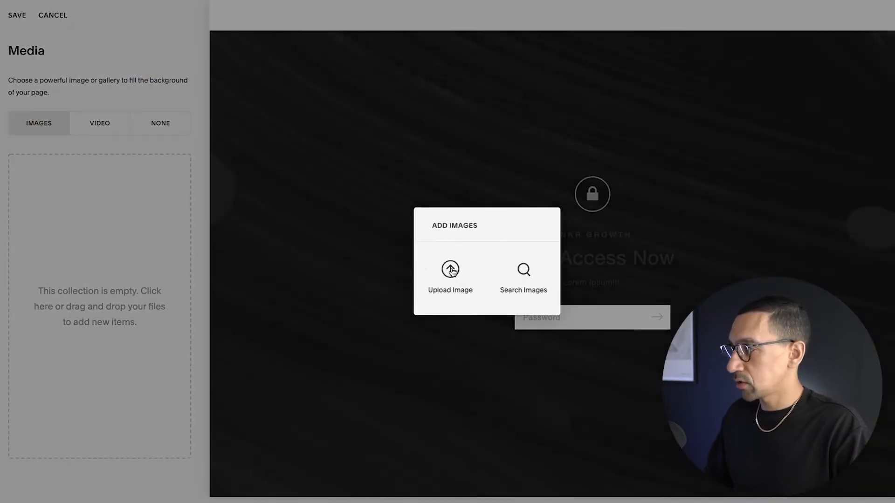
pyautogui.click(521, 274)
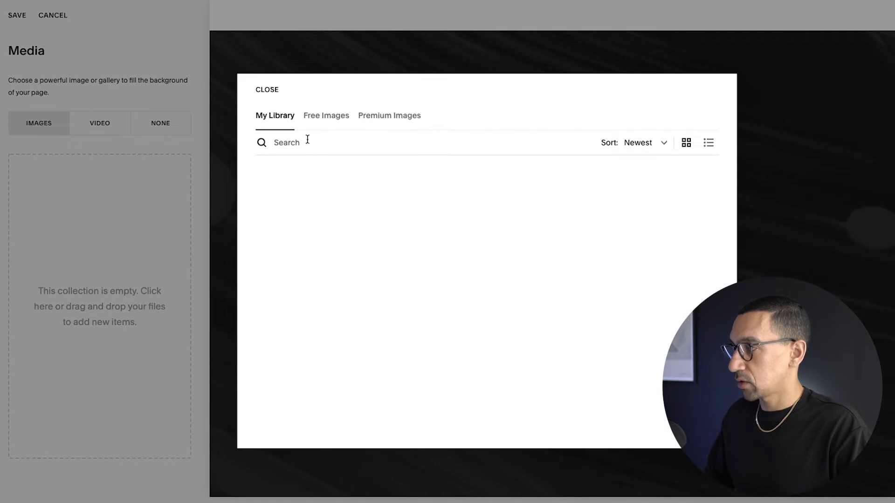
pyautogui.click(325, 116)
pyautogui.click(340, 248)
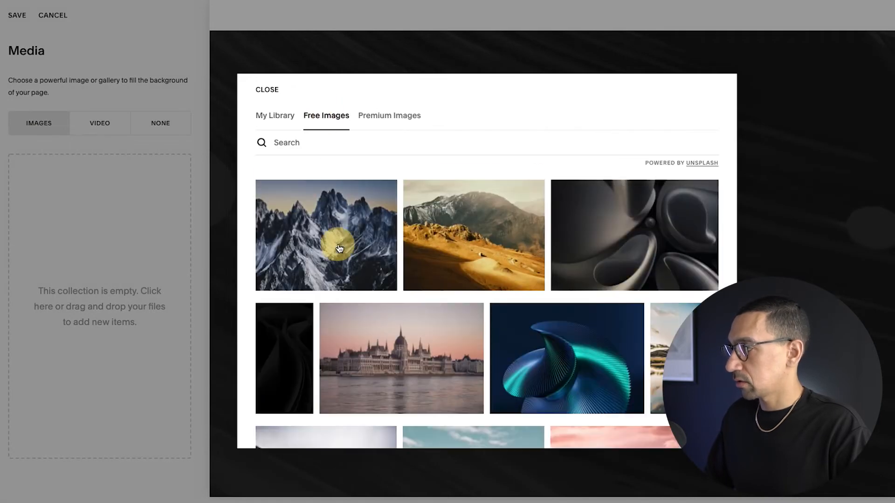
pyautogui.click(629, 301)
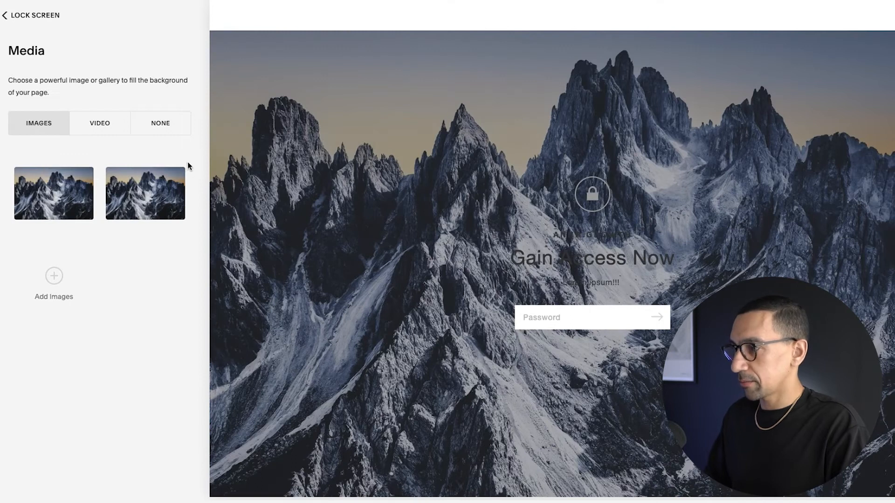
# - Remove the duplicate mountain image and add the dark abstract free image to the background gallery
pyautogui.click(183, 171)
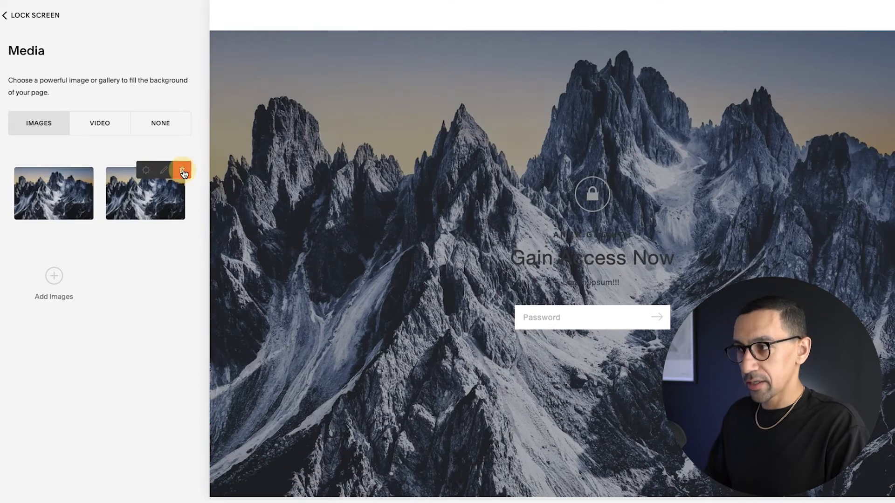
pyautogui.click(223, 206)
pyautogui.click(148, 185)
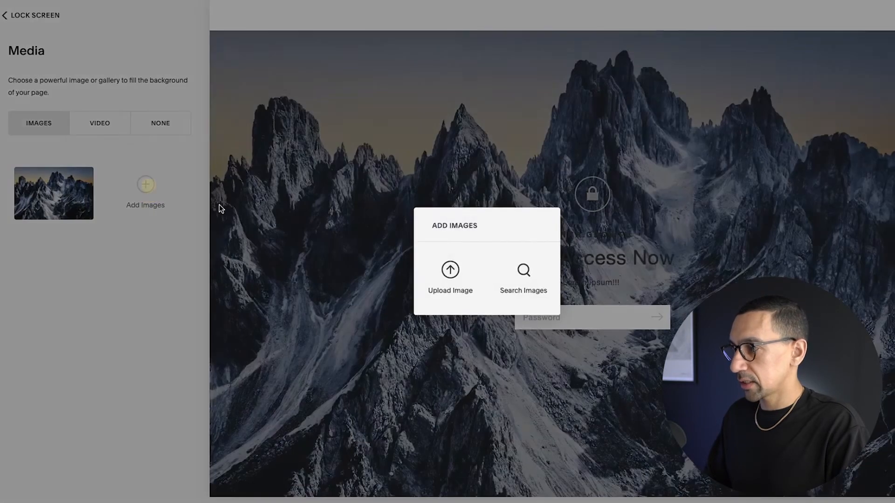
pyautogui.click(522, 275)
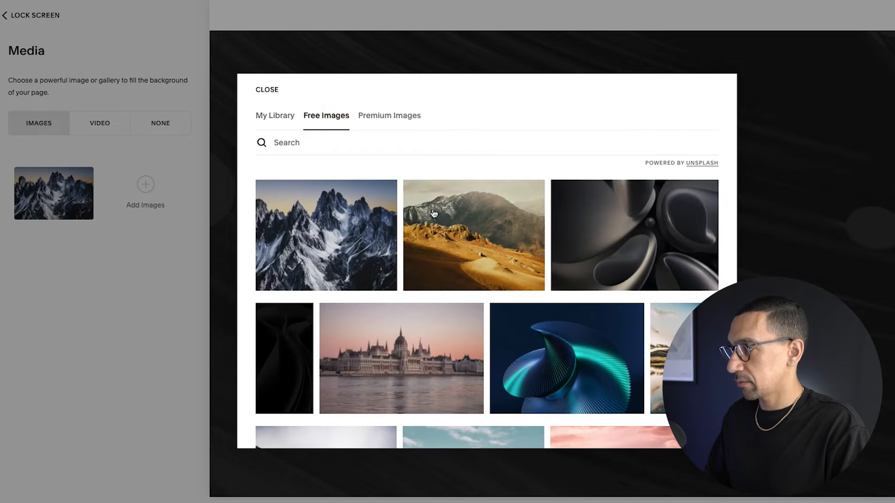
pyautogui.click(636, 237)
pyautogui.click(565, 285)
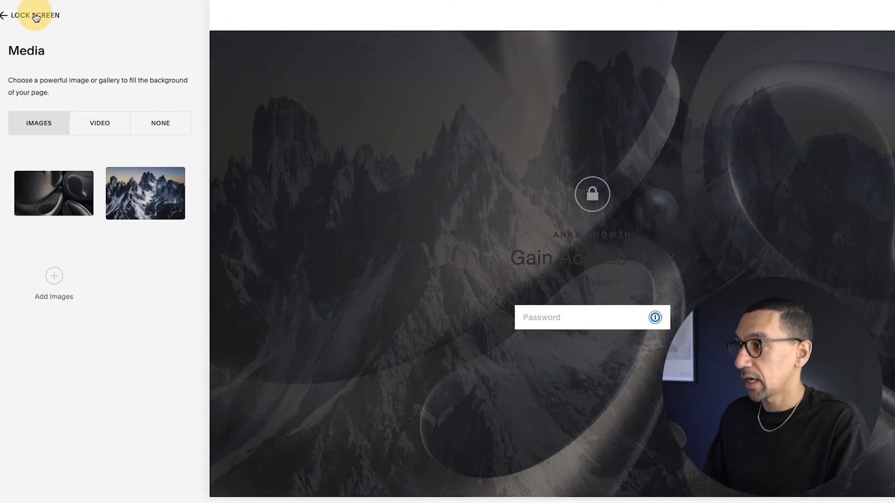
# - Switch the lock screen to the second layout, with branding and password field along the bottom
pyautogui.click(36, 16)
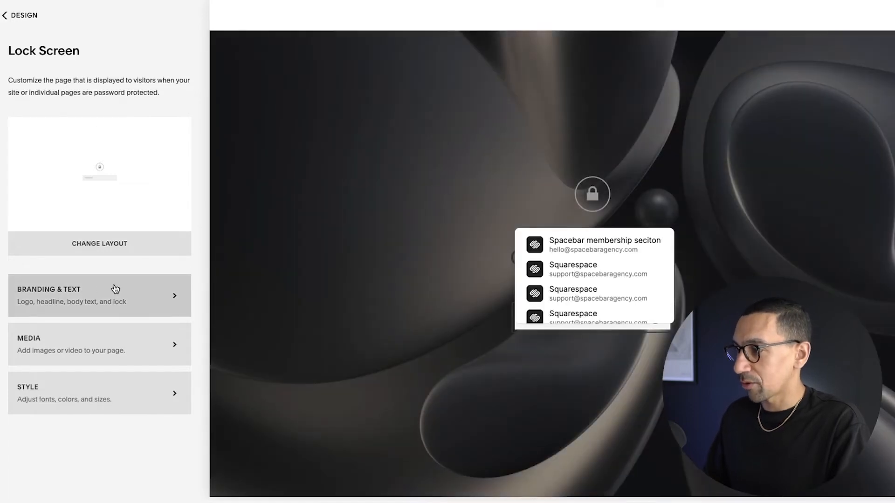
pyautogui.click(348, 222)
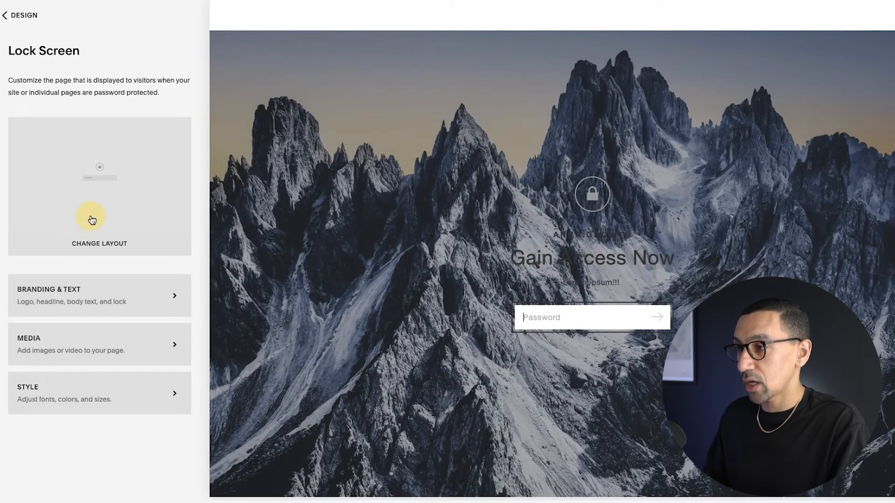
pyautogui.click(92, 220)
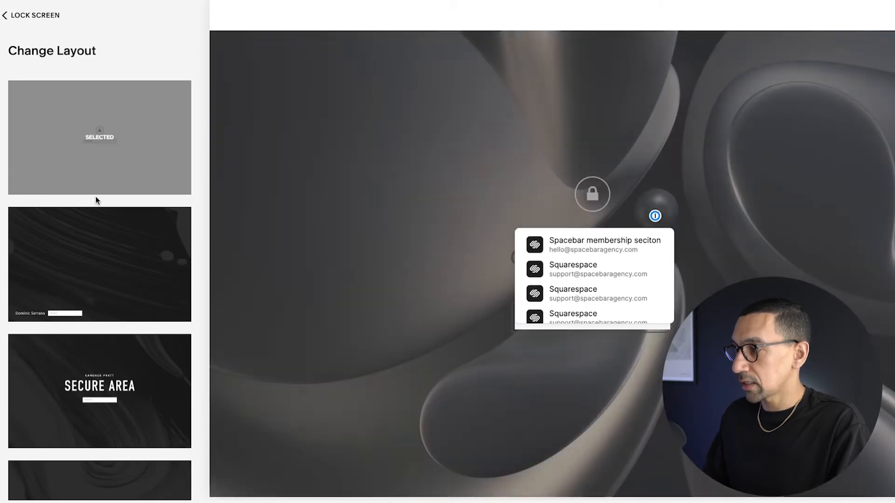
pyautogui.moveTo(118, 222)
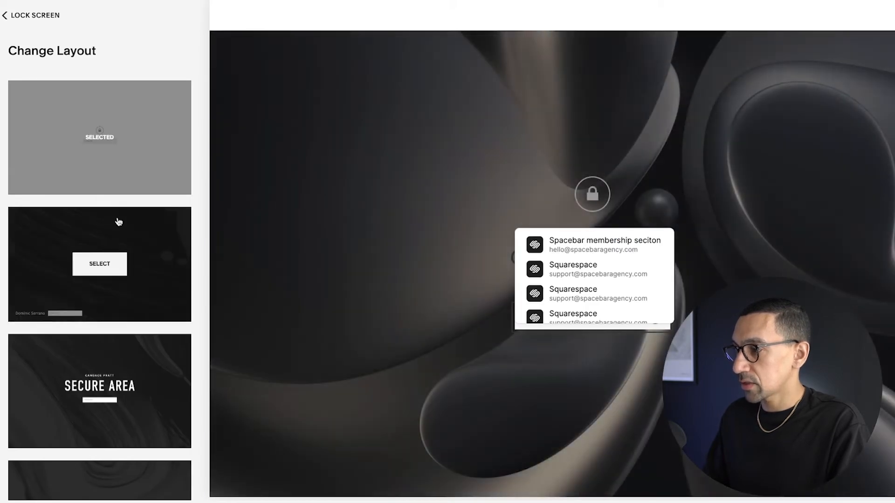
pyautogui.click(99, 256)
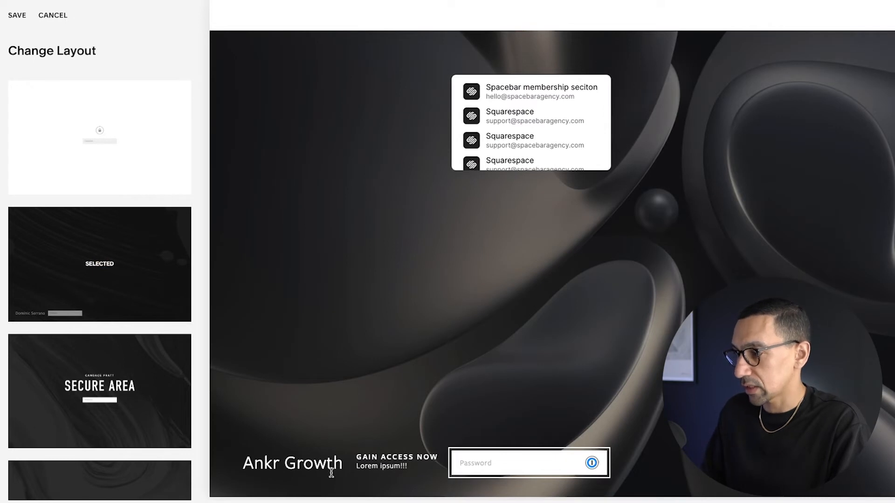
# - Preview the Secure Area, Your Photos Are Ready and Under Construction lock screen layouts
pyautogui.scroll(-3, 100, 308)
pyautogui.click(109, 281)
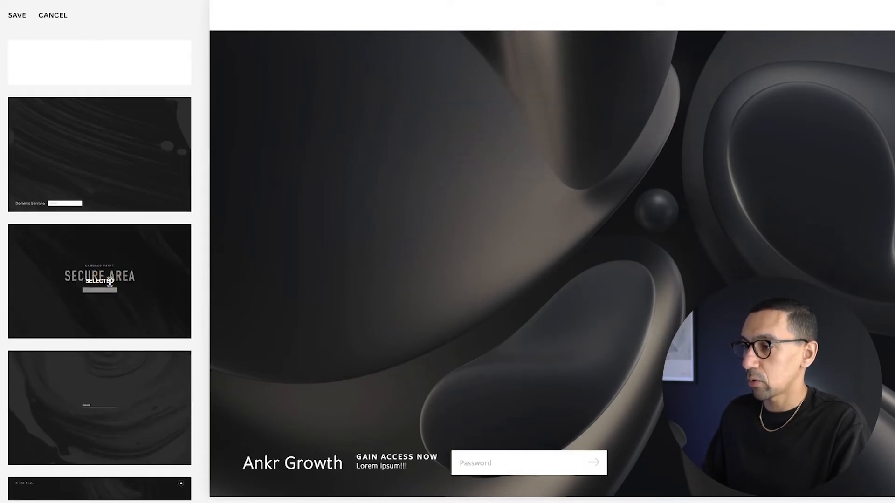
pyautogui.scroll(-1, 110, 283)
pyautogui.scroll(-2, 110, 282)
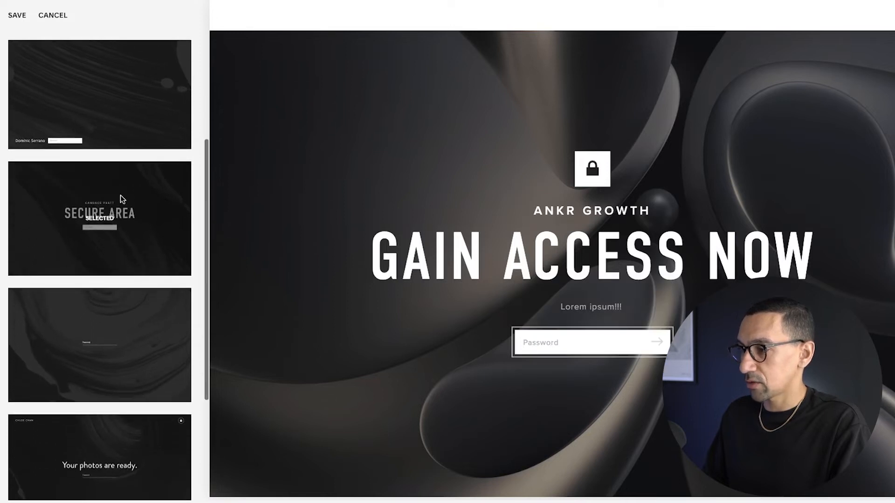
pyautogui.scroll(-4, 121, 197)
pyautogui.click(109, 364)
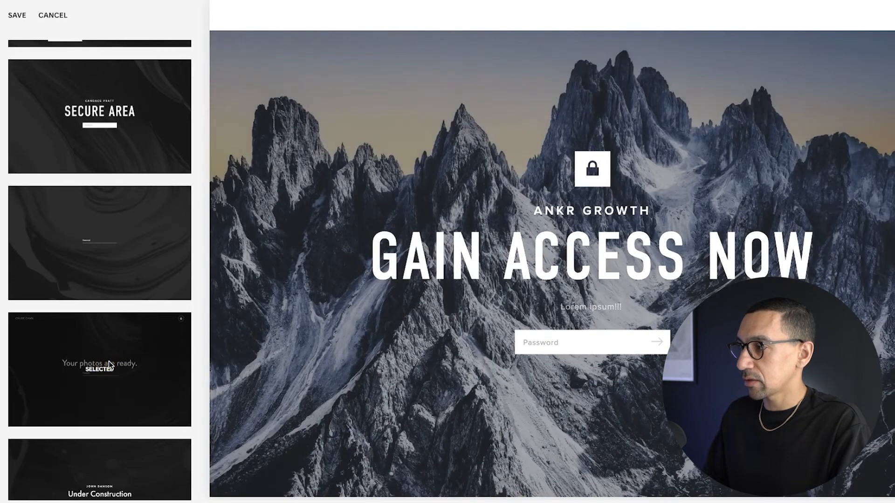
pyautogui.scroll(-2, 109, 364)
pyautogui.scroll(-1, 108, 362)
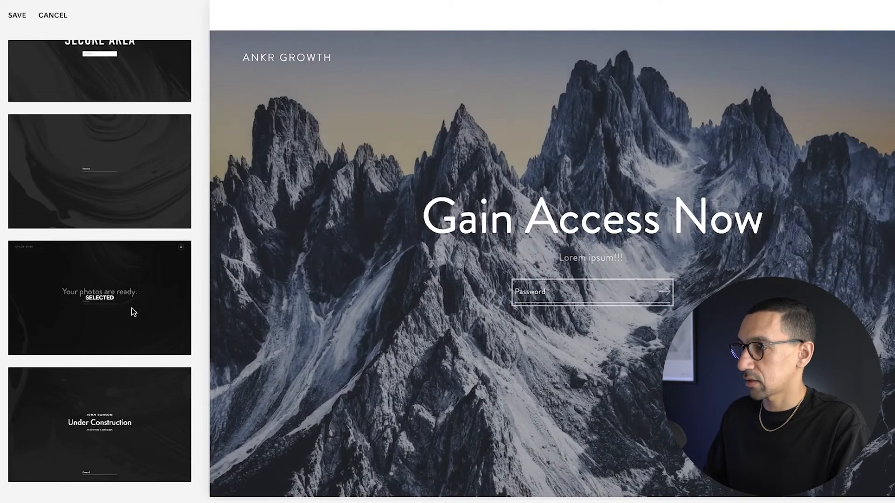
pyautogui.click(115, 399)
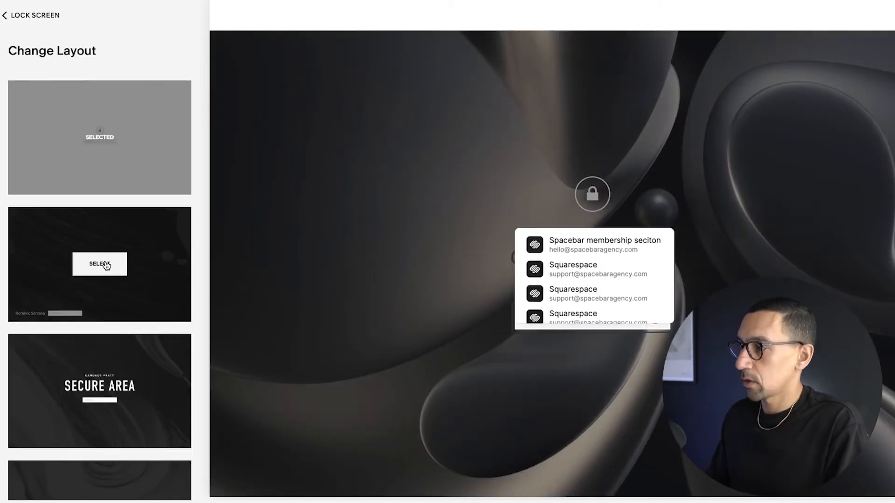
# - Select the first, minimal centered layout and return to the lock screen settings
pyautogui.scroll(-7, 106, 267)
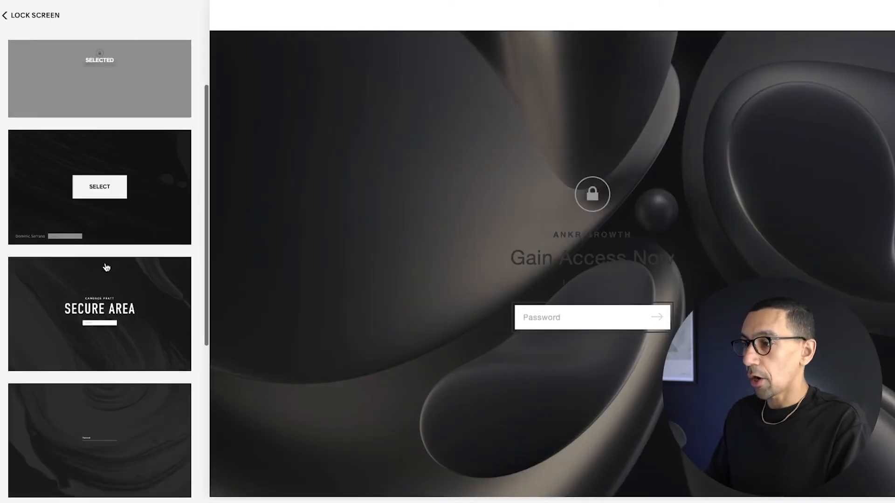
pyautogui.scroll(7, 105, 266)
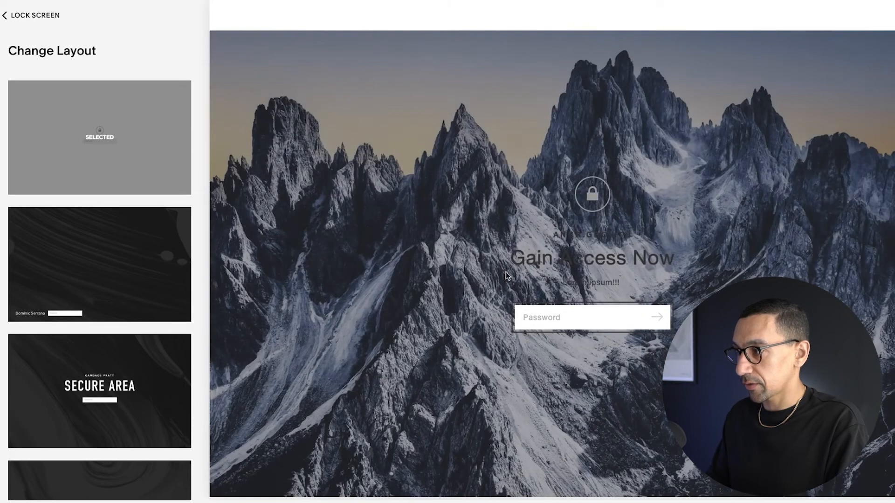
pyautogui.click(21, 14)
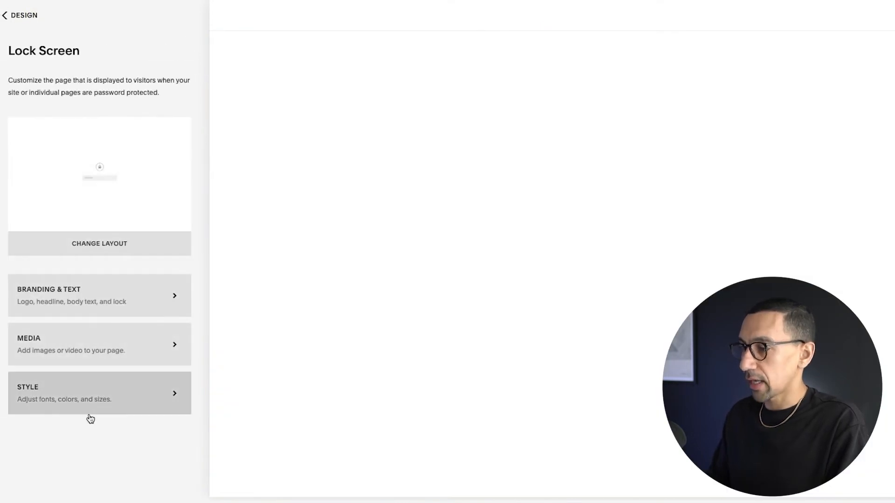
# - Open the lock screen styles, show all settings, and set the background color to black
pyautogui.click(90, 396)
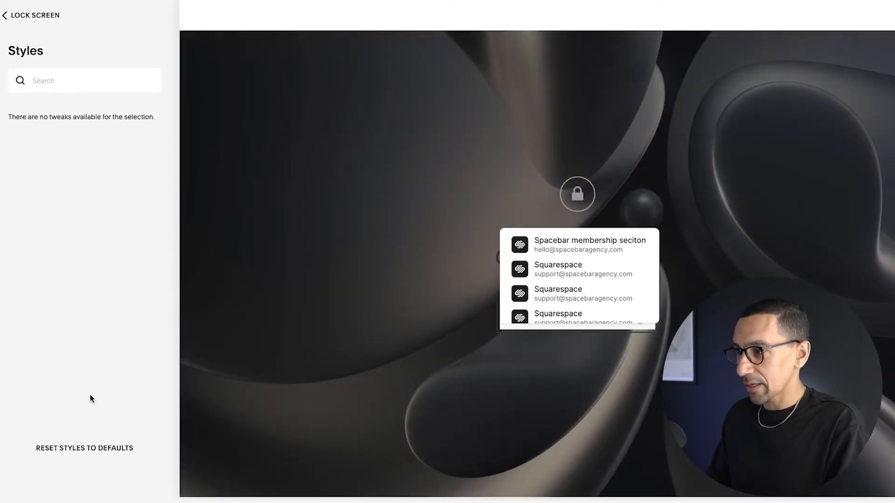
pyautogui.click(262, 310)
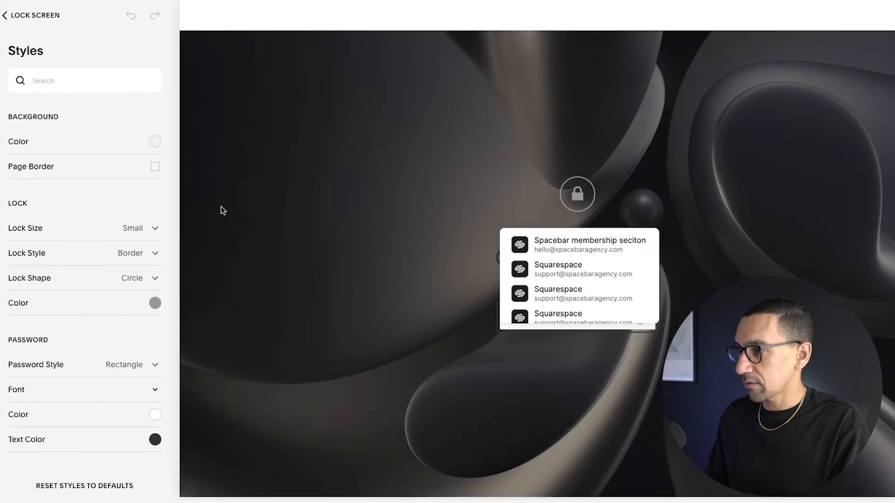
pyautogui.click(289, 213)
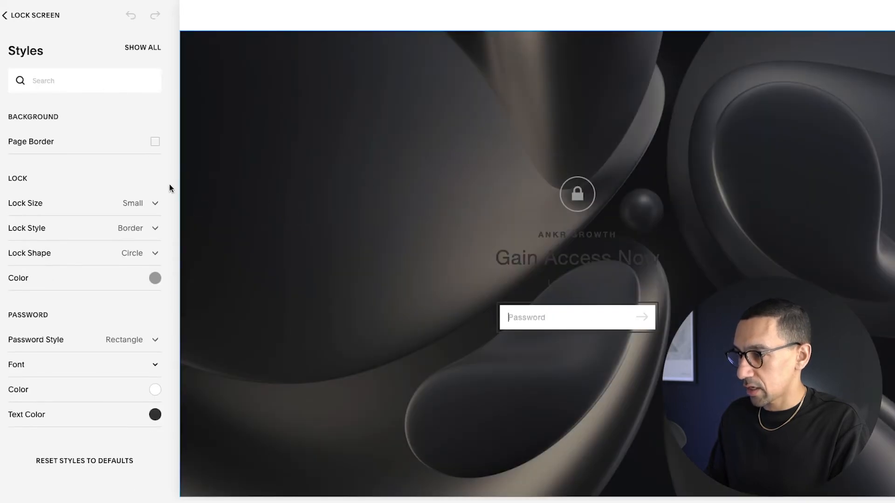
pyautogui.click(152, 53)
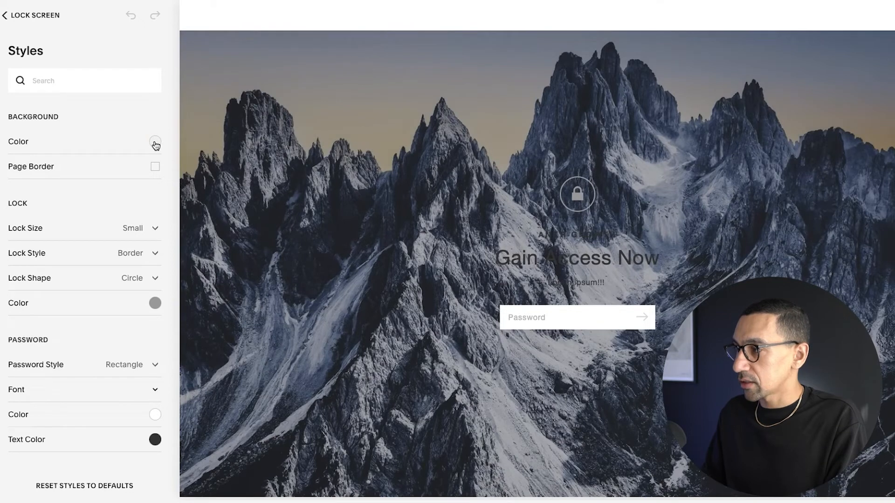
pyautogui.click(155, 142)
pyautogui.moveTo(84, 152); pyautogui.dragTo(2, 181)
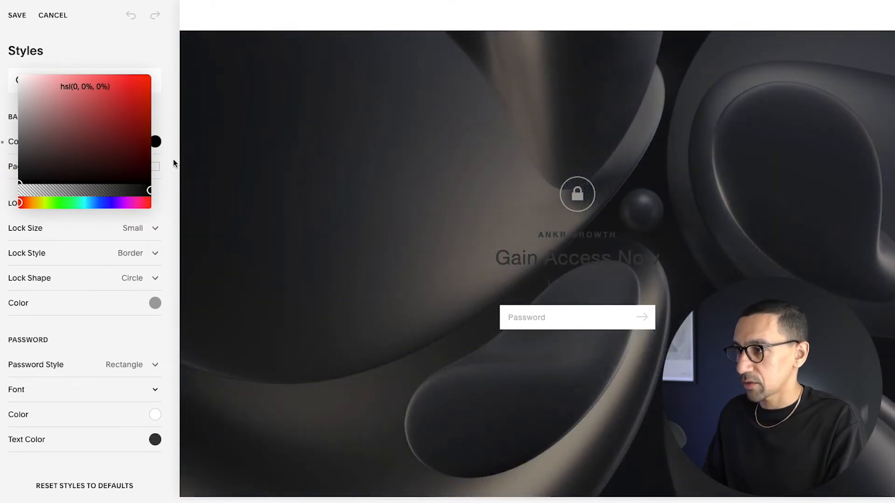
pyautogui.click(172, 160)
# - Try a large white page border, then reset the page border option
pyautogui.click(156, 168)
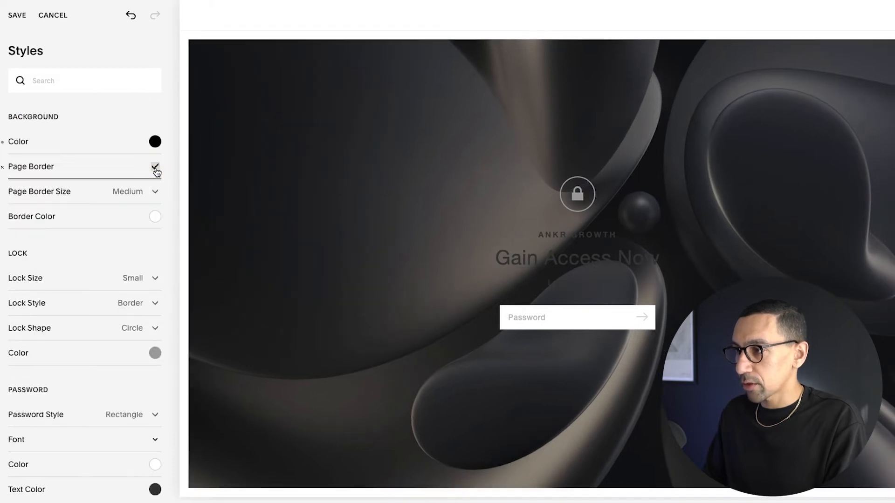
pyautogui.click(155, 192)
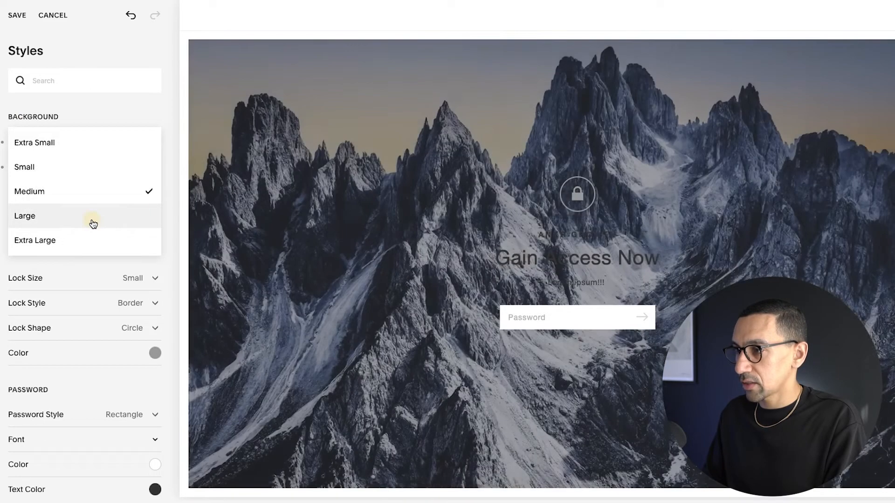
pyautogui.click(90, 218)
pyautogui.click(154, 217)
pyautogui.moveTo(150, 220); pyautogui.dragTo(2, 133)
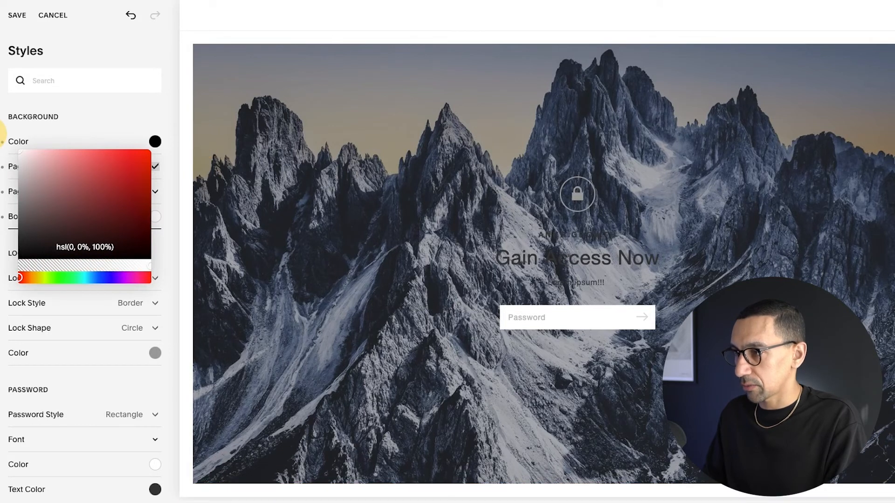
pyautogui.click(167, 193)
pyautogui.click(9, 170)
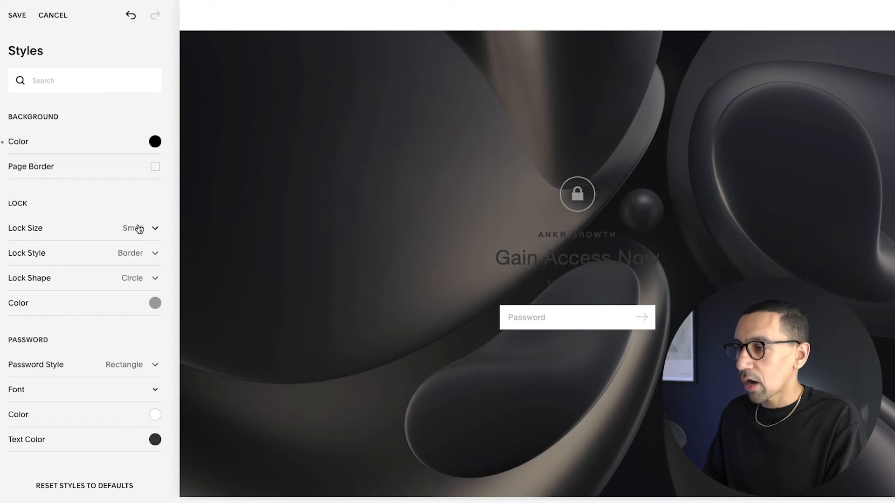
# - Set the lock icon color to white
pyautogui.click(155, 304)
pyautogui.moveTo(150, 307); pyautogui.dragTo(19, 237)
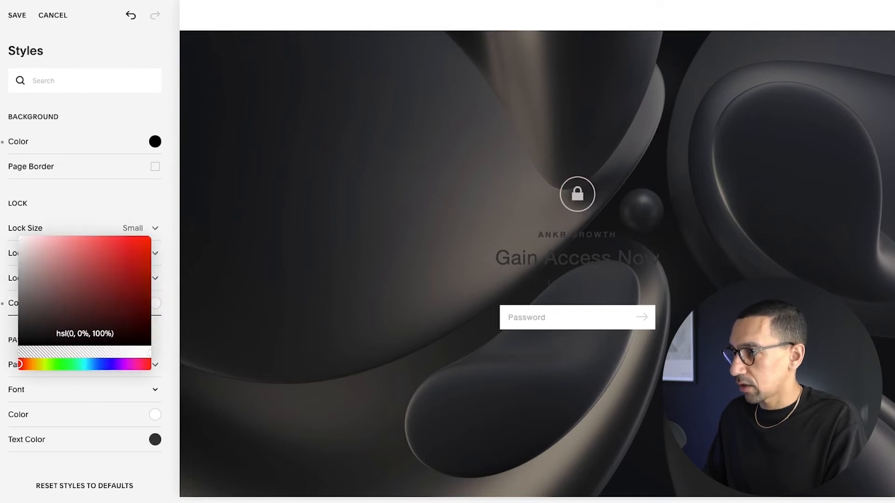
pyautogui.click(170, 316)
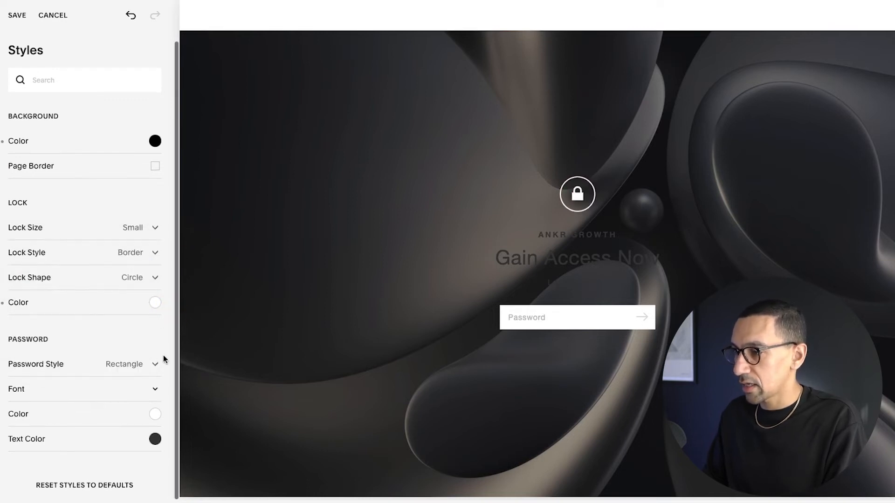
# - Try the Underlined password style and switch back to Rectangle
pyautogui.click(133, 369)
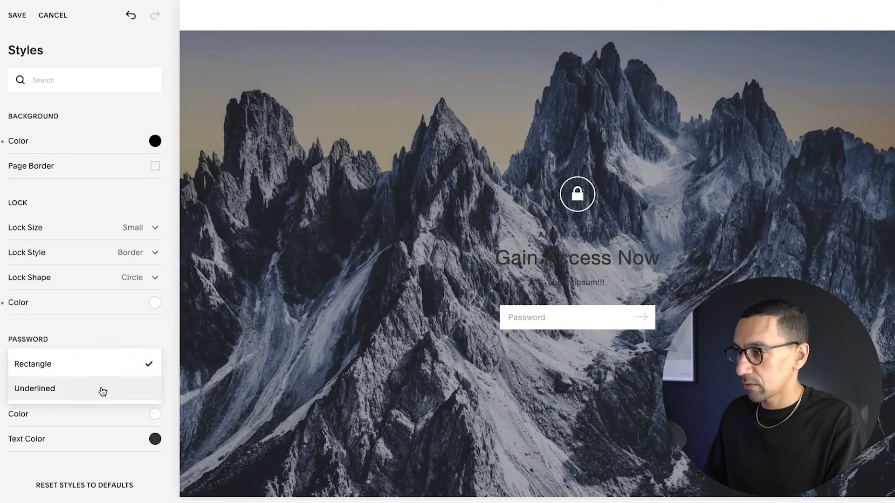
pyautogui.click(104, 391)
pyautogui.click(123, 368)
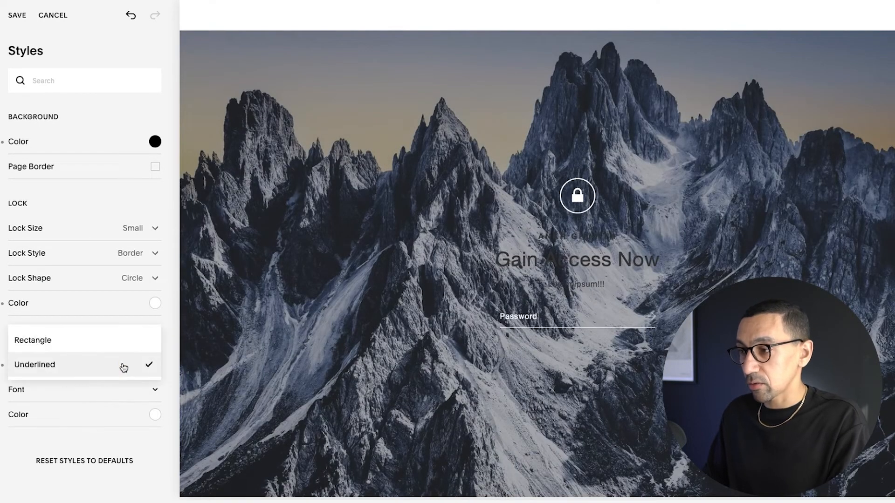
pyautogui.click(110, 340)
# - Set the password field font to Work Sans with weight 400
pyautogui.click(52, 395)
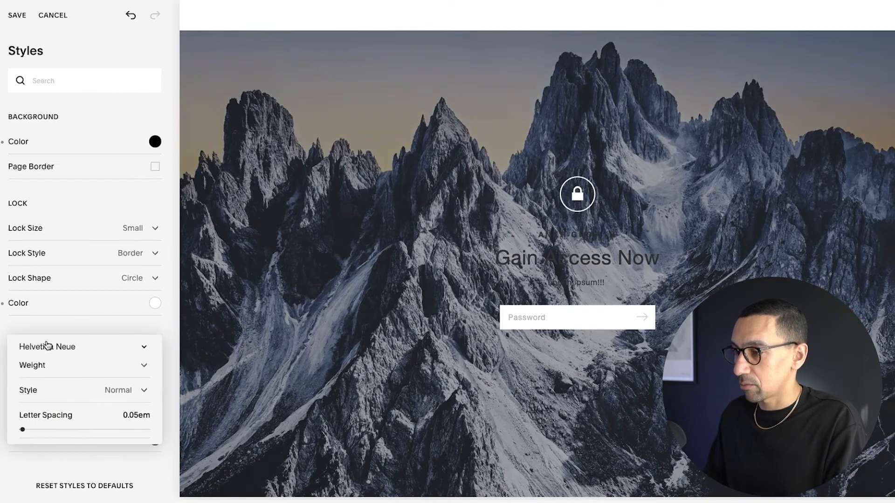
pyautogui.click(42, 346)
pyautogui.click(76, 5)
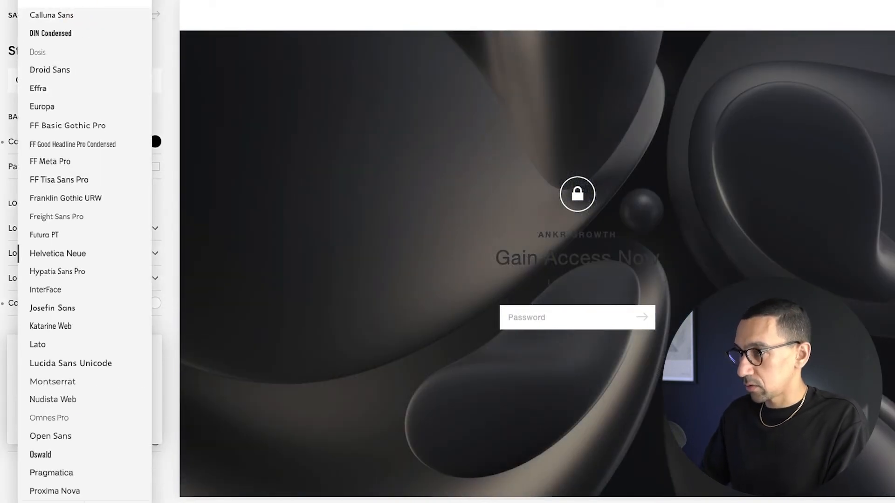
pyautogui.write('work s')
pyautogui.click(59, 40)
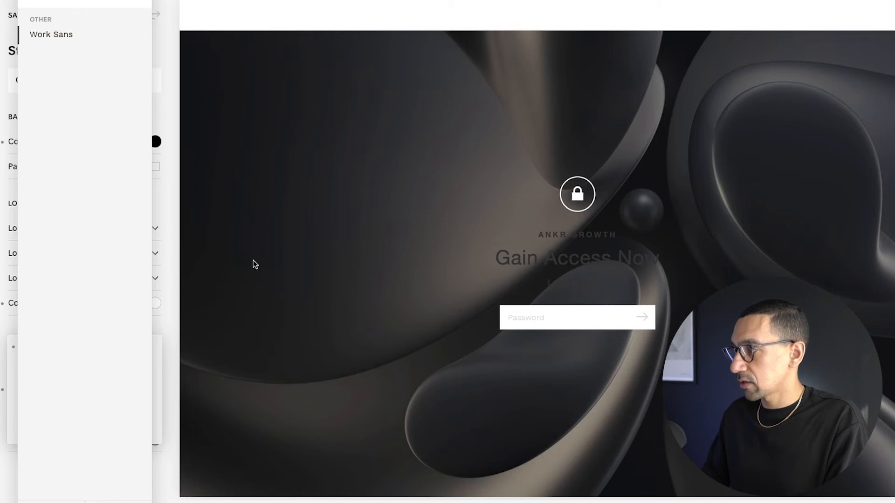
pyautogui.click(213, 334)
pyautogui.click(44, 365)
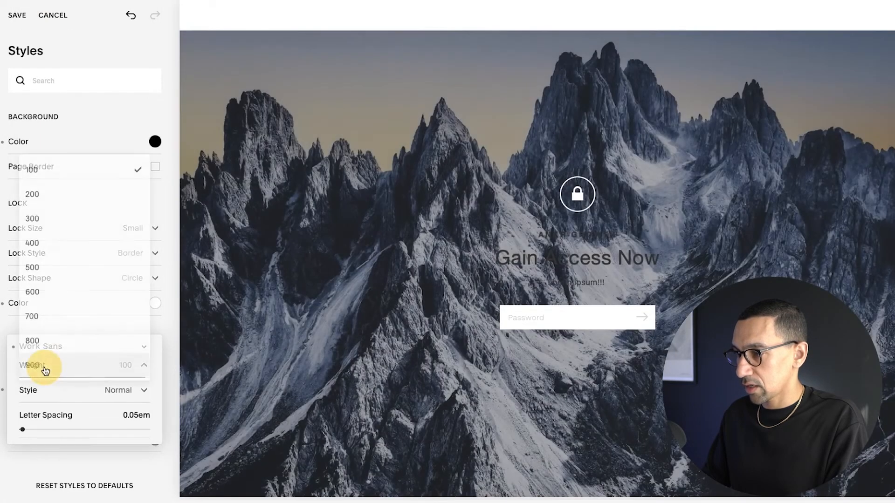
pyautogui.click(56, 217)
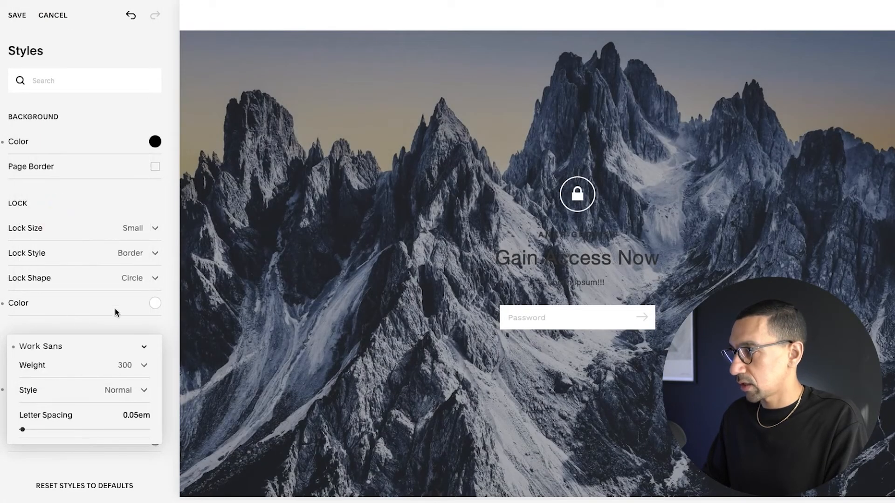
pyautogui.click(38, 365)
pyautogui.click(43, 379)
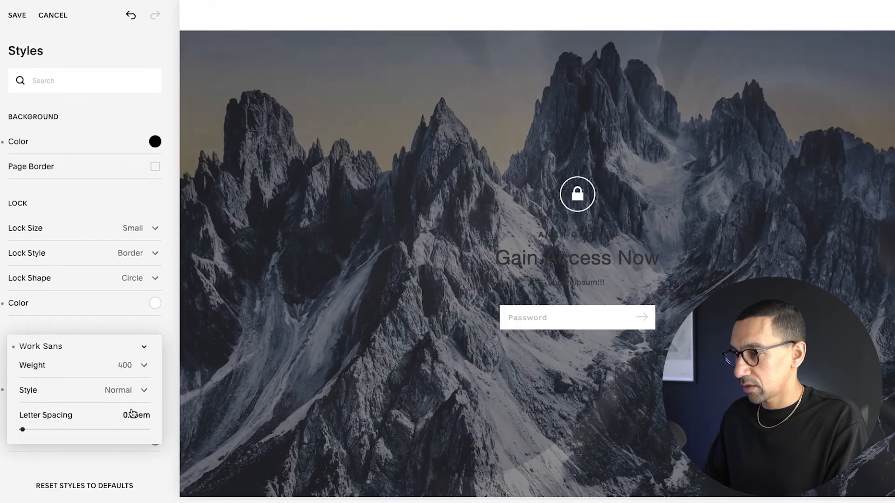
pyautogui.click(181, 394)
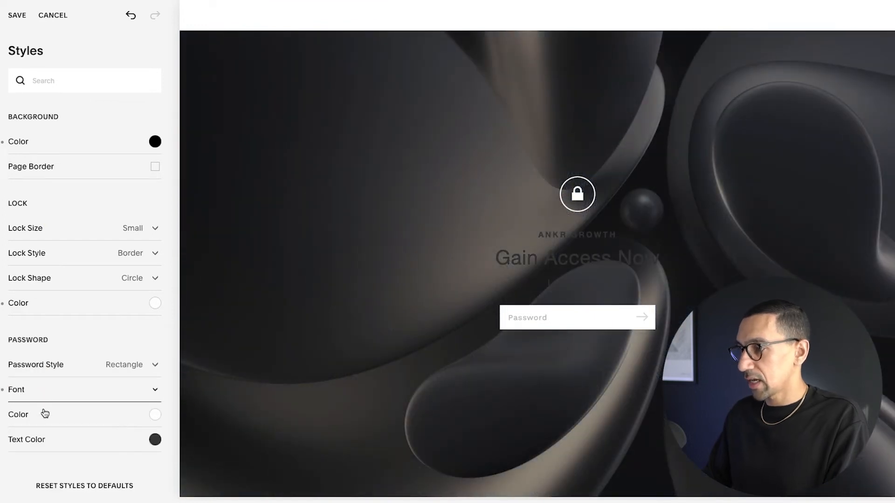
# - Set the password field color to black and its text color to white
pyautogui.click(154, 415)
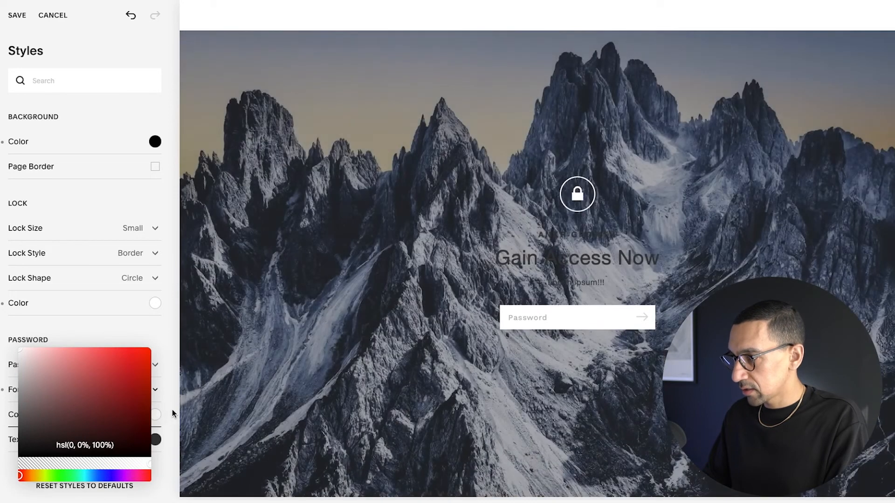
pyautogui.moveTo(102, 395); pyautogui.dragTo(20, 456)
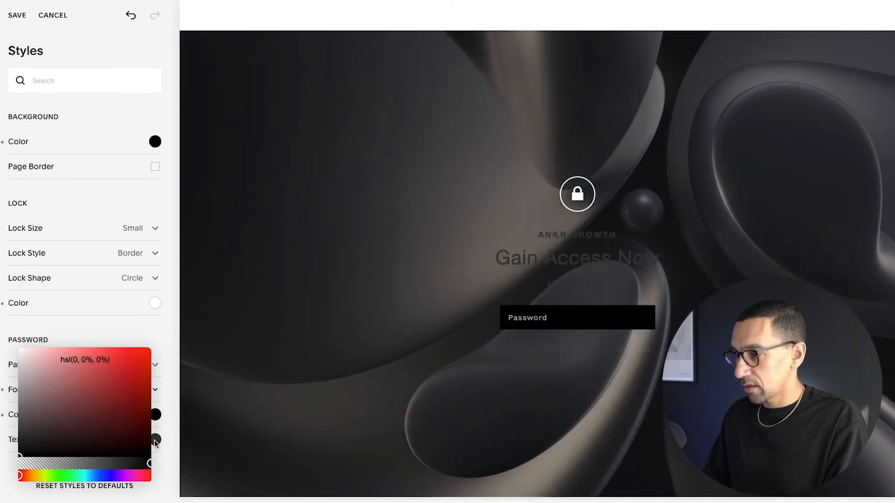
pyautogui.click(155, 441)
pyautogui.click(69, 422)
pyautogui.moveTo(68, 423); pyautogui.dragTo(19, 374)
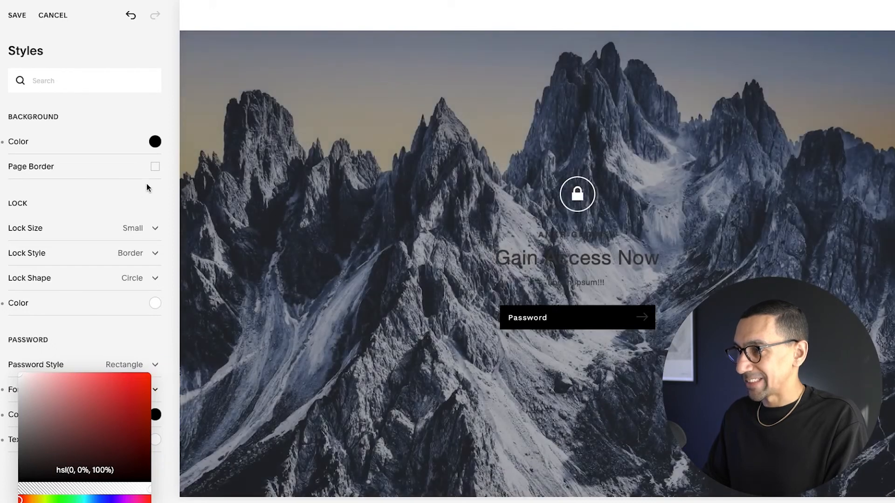
pyautogui.click(167, 197)
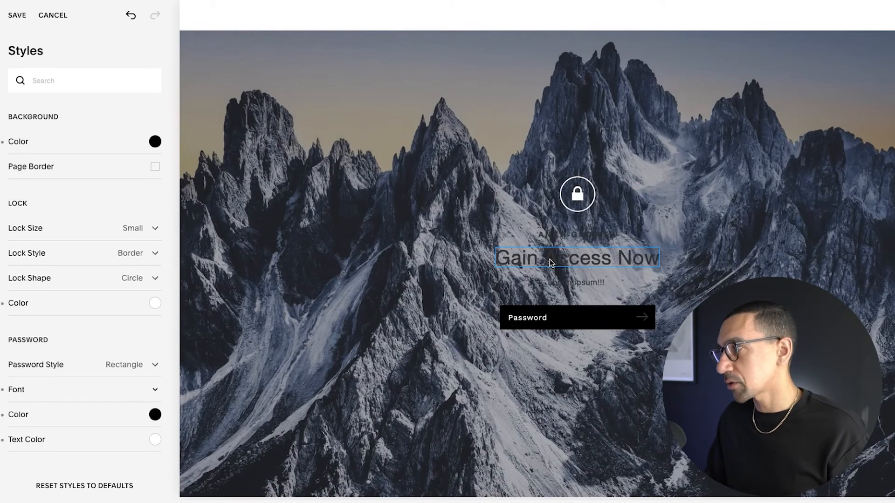
# - Check the mobile preview, then save the style changes and return to the lock screen settings
pyautogui.click(893, 15)
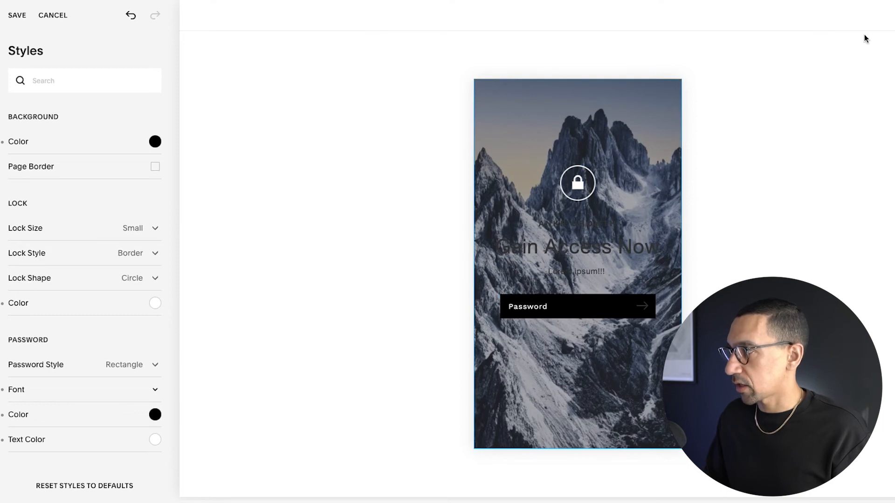
pyautogui.click(892, 15)
pyautogui.click(20, 23)
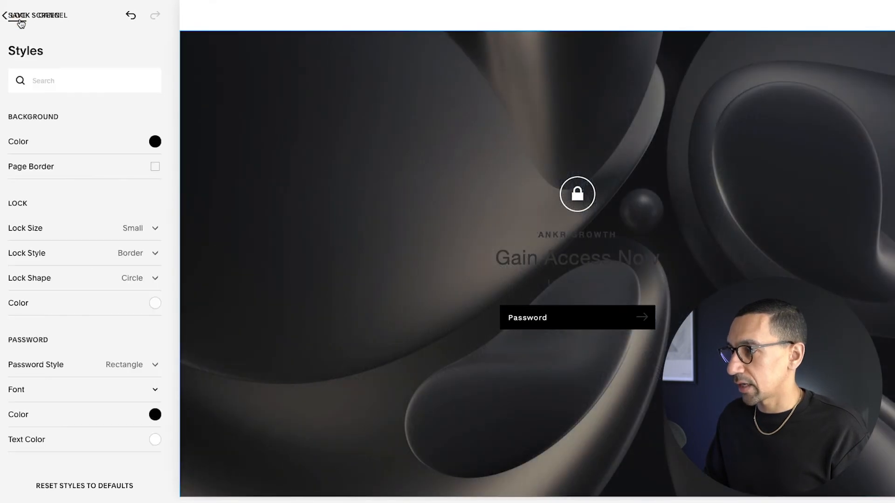
pyautogui.click(21, 23)
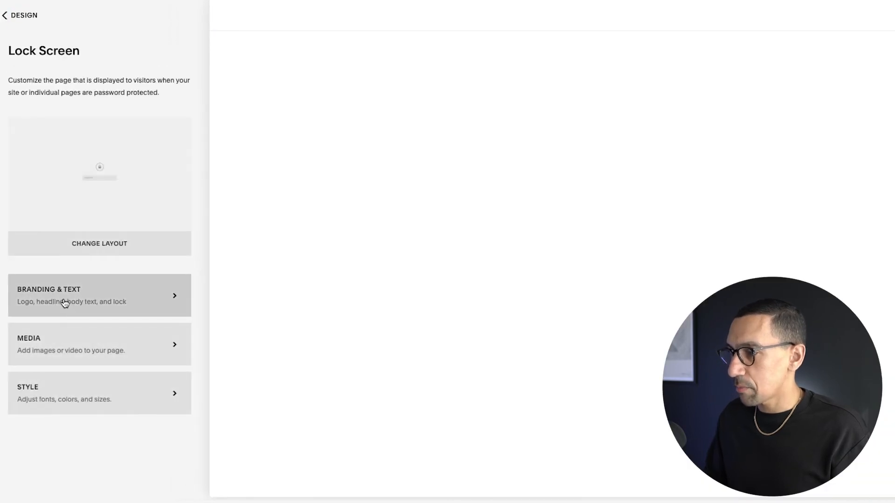
# - Remove both background images from the lock screen's media so no image remains
pyautogui.click(96, 343)
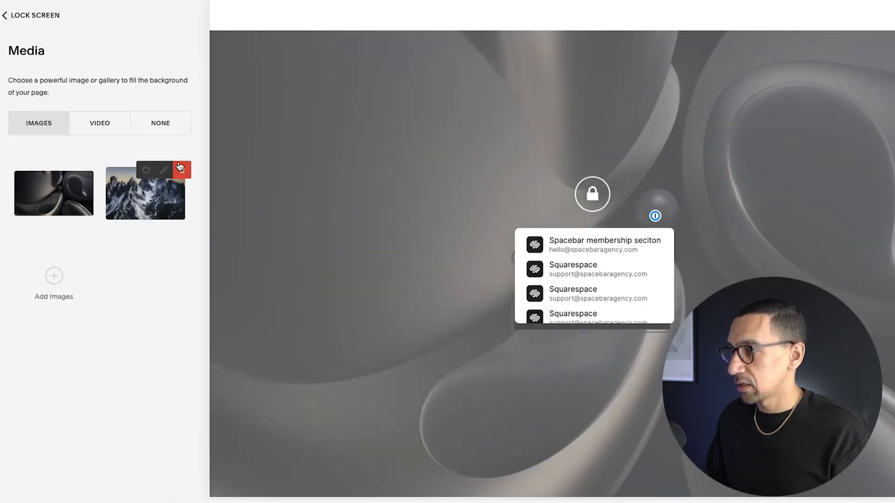
pyautogui.click(180, 168)
pyautogui.click(218, 206)
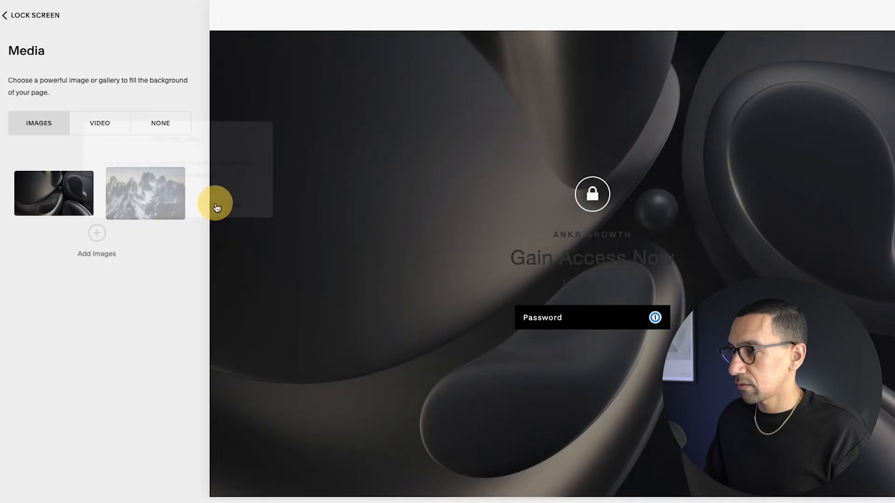
pyautogui.click(74, 191)
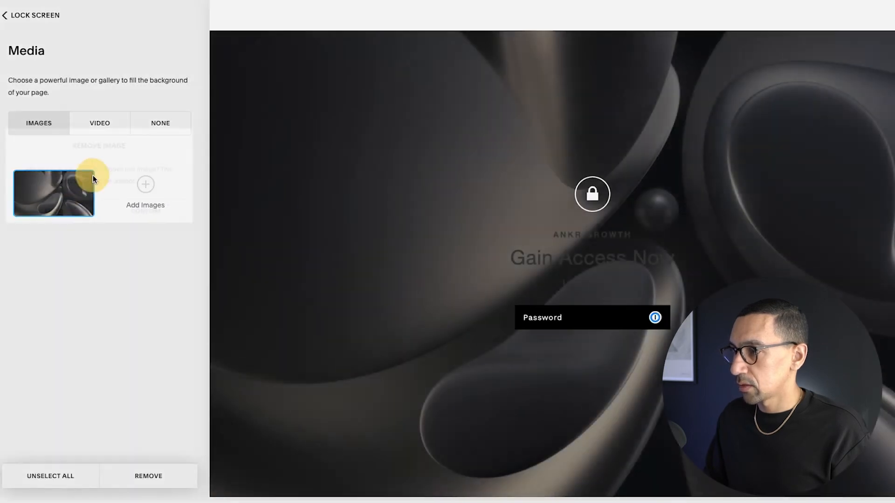
pyautogui.click(90, 175)
pyautogui.click(133, 215)
pyautogui.click(23, 19)
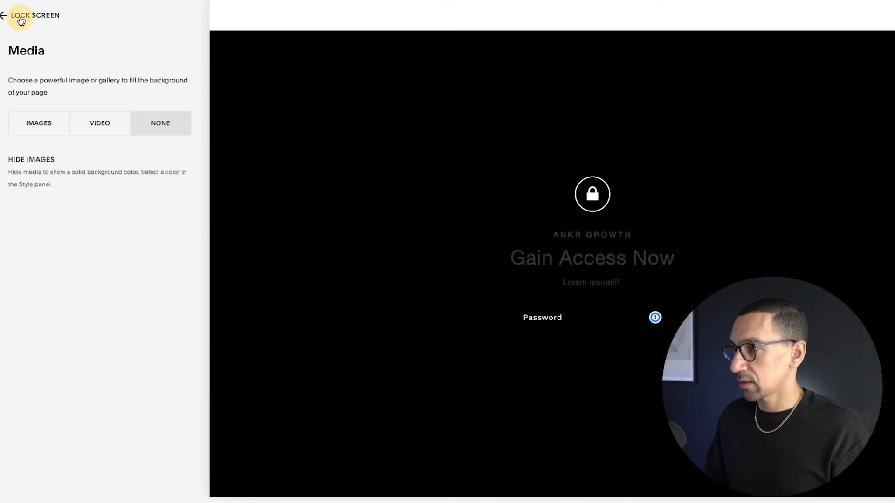
# - Open the lock screen styles and set the background color to black
pyautogui.click(21, 15)
pyautogui.click(68, 387)
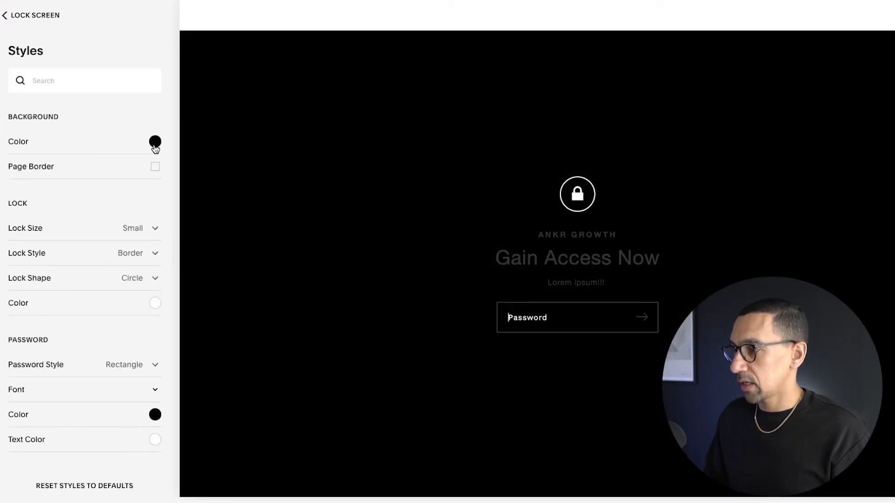
pyautogui.click(156, 142)
pyautogui.moveTo(79, 140)
pyautogui.mouseDown()
pyautogui.moveTo(4, 132)
pyautogui.moveTo(2, 98)
pyautogui.mouseUp()
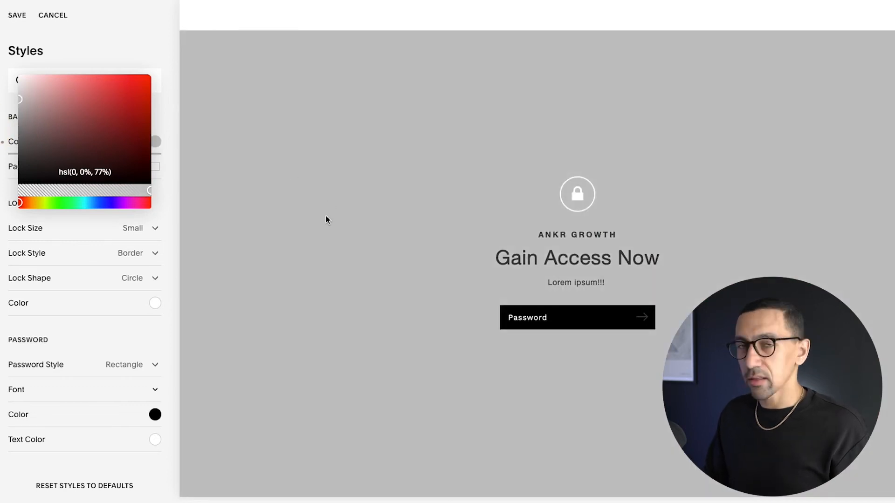
pyautogui.moveTo(106, 140)
pyautogui.mouseDown()
pyautogui.moveTo(6, 77)
pyautogui.moveTo(1, 198)
pyautogui.mouseUp()
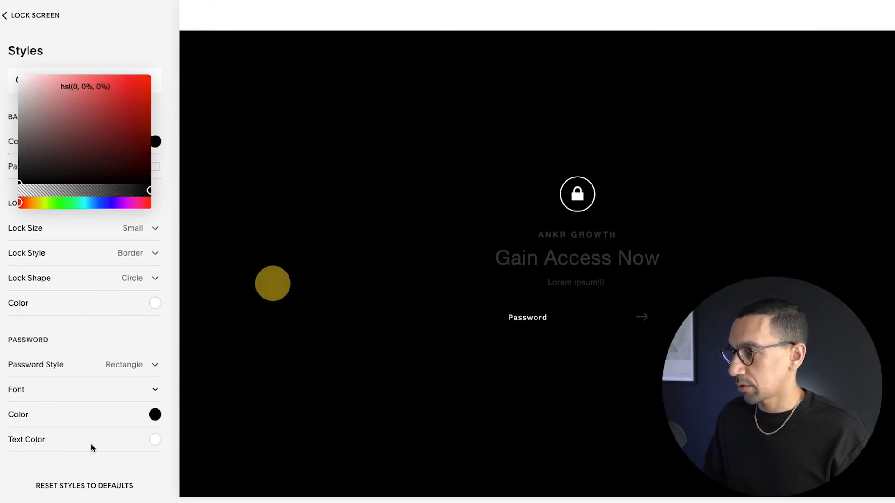
# - Set the password field color to a mid gray, check its white text color, and save the styles
pyautogui.click(145, 423)
pyautogui.click(155, 416)
pyautogui.moveTo(98, 398); pyautogui.dragTo(19, 388)
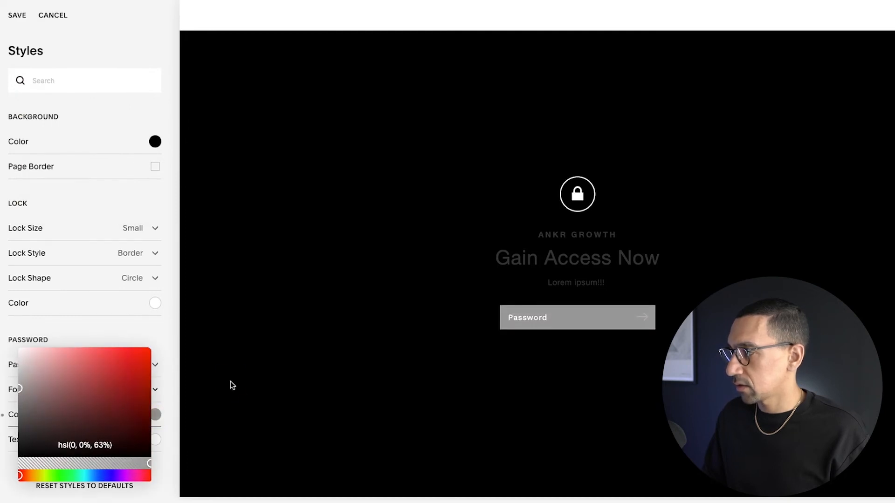
pyautogui.click(152, 451)
pyautogui.click(155, 442)
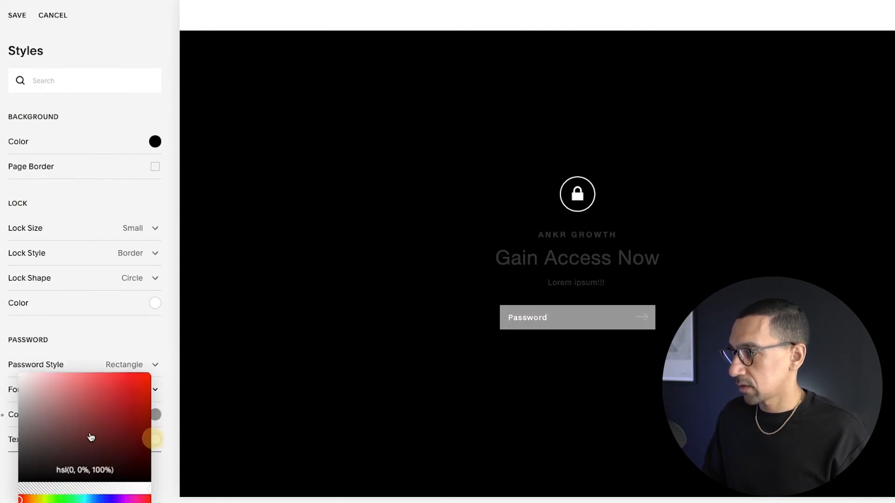
pyautogui.click(230, 314)
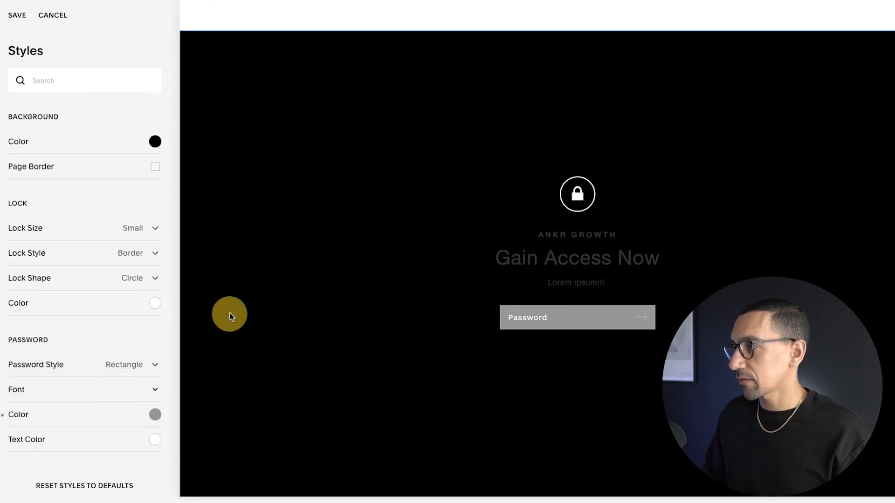
pyautogui.click(17, 16)
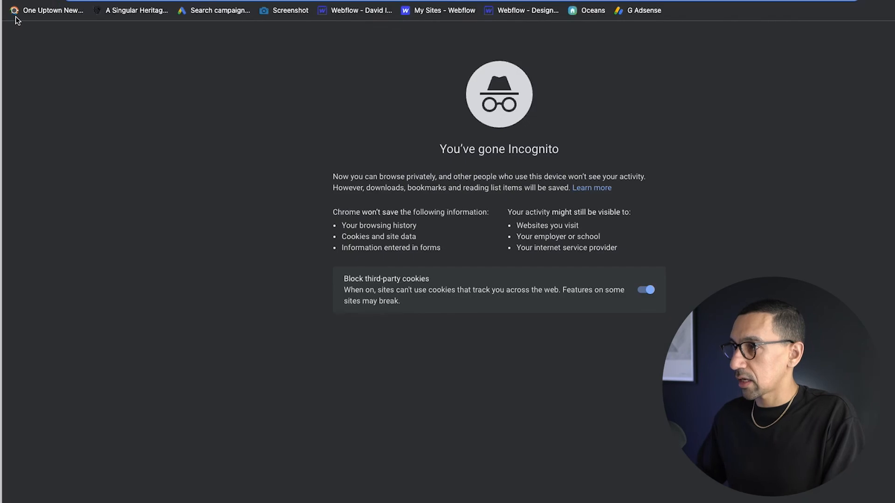
# - In a private browser window, paste the site address, trim its ending, and open it to test the lock screen
pyautogui.write('https://ankr-growth.squarespace.com/config/settings')
pyautogui.hotkey('alt', 'BackSpace')
pyautogui.hotkey('alt', 'BackSpace')
pyautogui.press('Return')
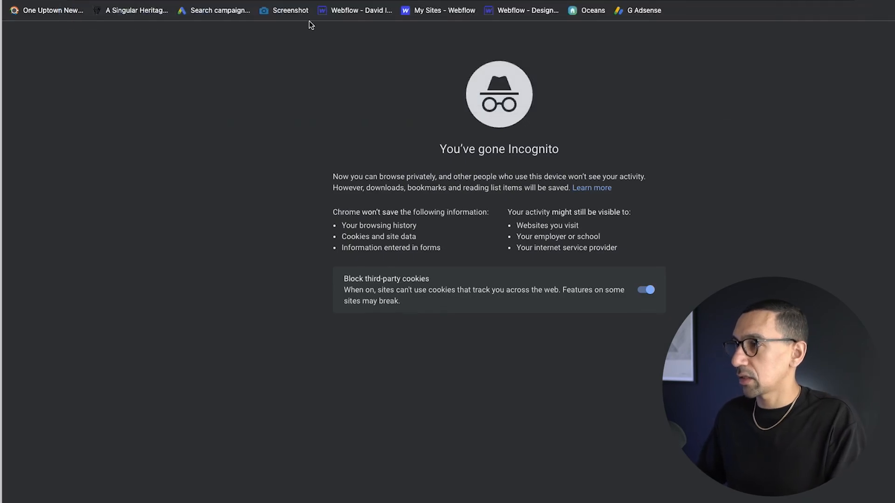